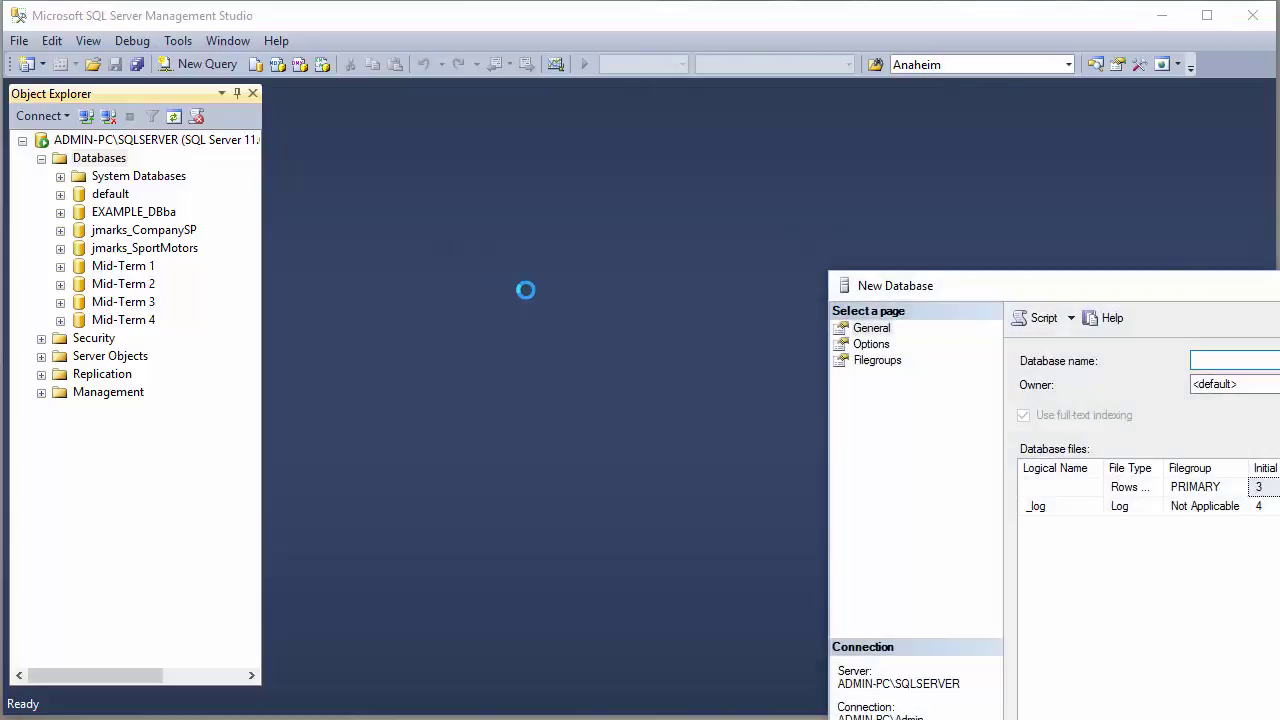
Step: Create a database named Mid-Term Prep and expand it down to its Tables folder
{"action": "type", "text": "Mid-Term P"}
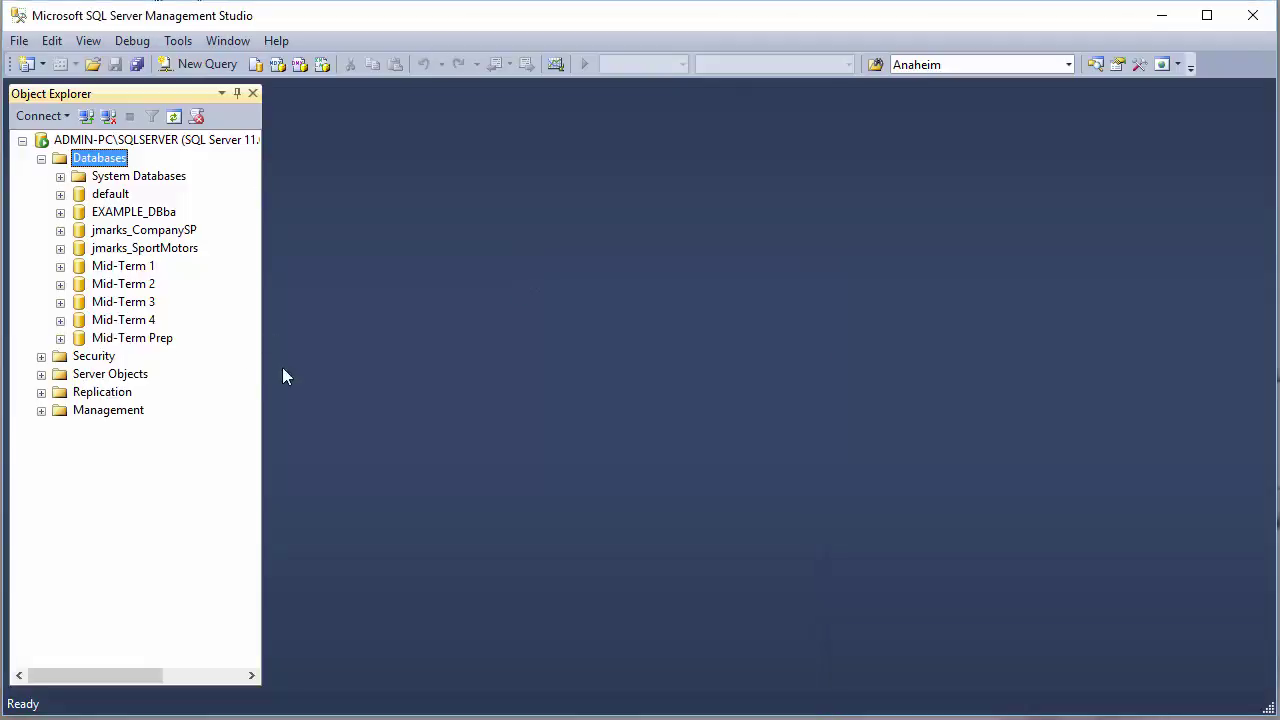
{"action": "left_click", "coordinate": [131, 338]}
{"action": "left_click", "coordinate": [60, 338]}
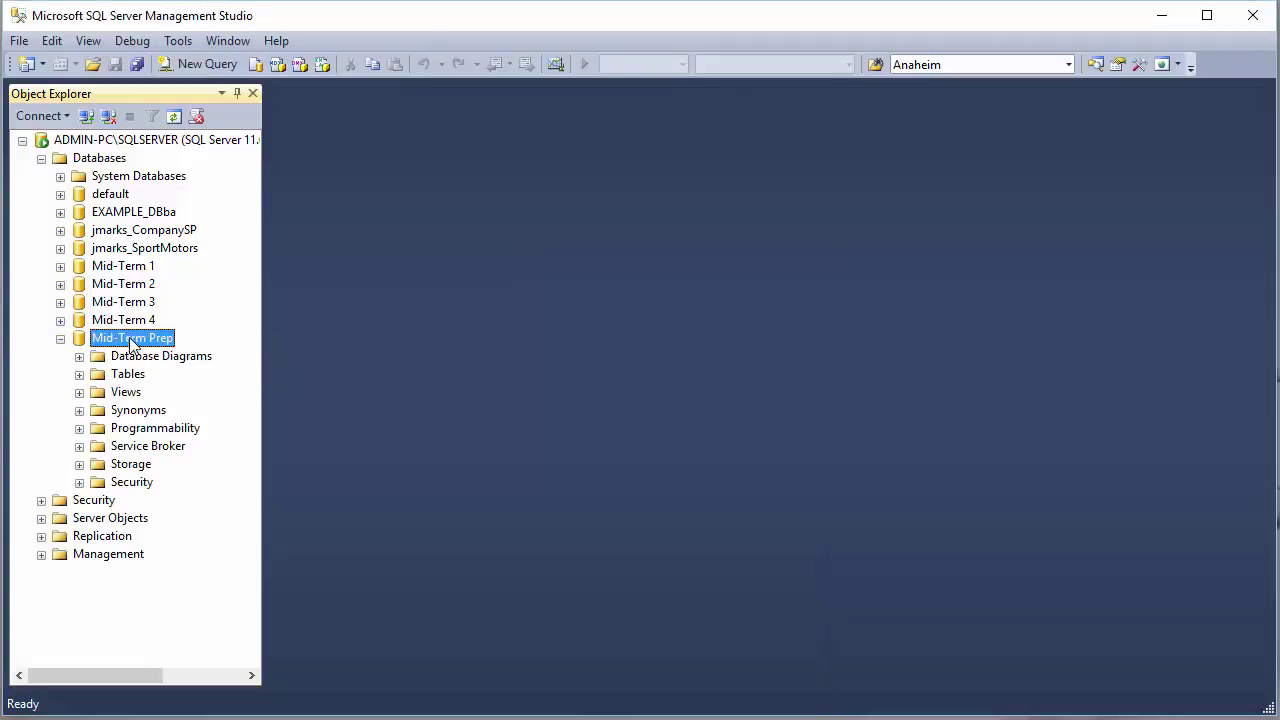
{"action": "double_click", "coordinate": [118, 376]}
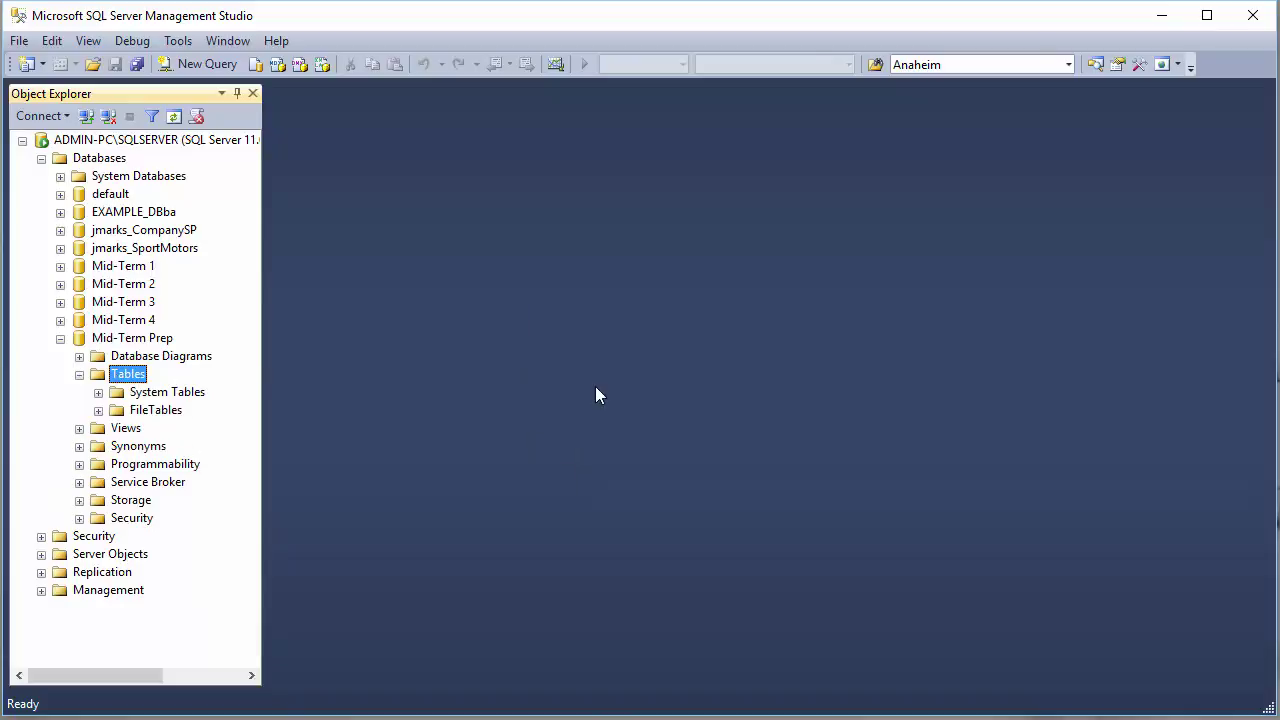
Step: Open CustomerDatabaseRefresh.sql from the Blackboard Tests page in Firefox with SQL Server Management Studio, execute it on Mid-Term Prep, and close the script
{"action": "key", "text": "alt+Tab"}
{"action": "left_click", "coordinate": [536, 399]}
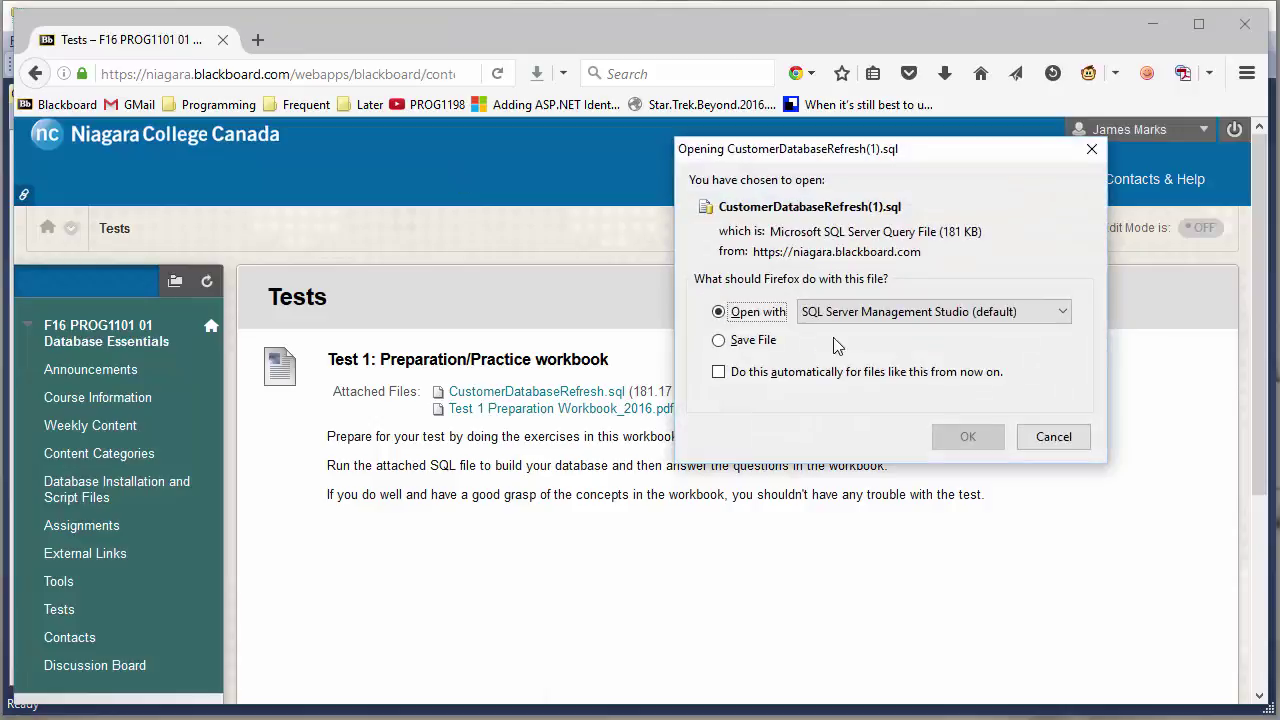
{"action": "left_click", "coordinate": [968, 437]}
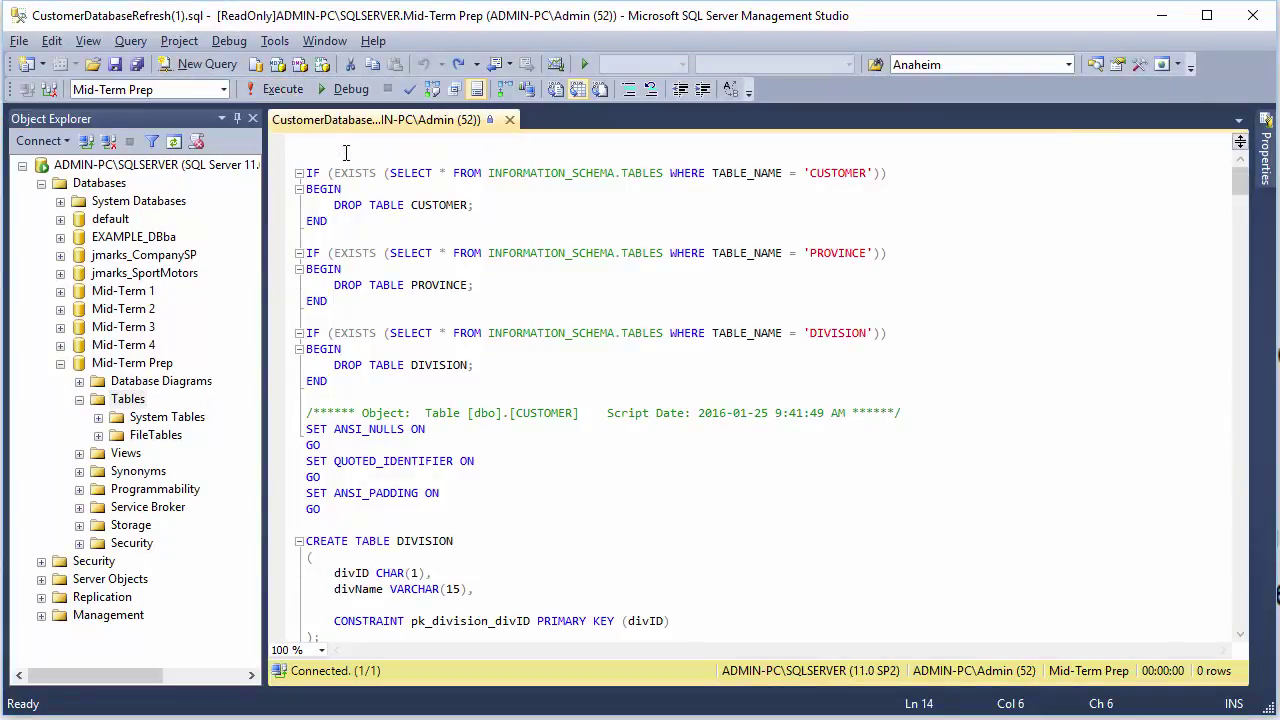
{"action": "left_click", "coordinate": [281, 94]}
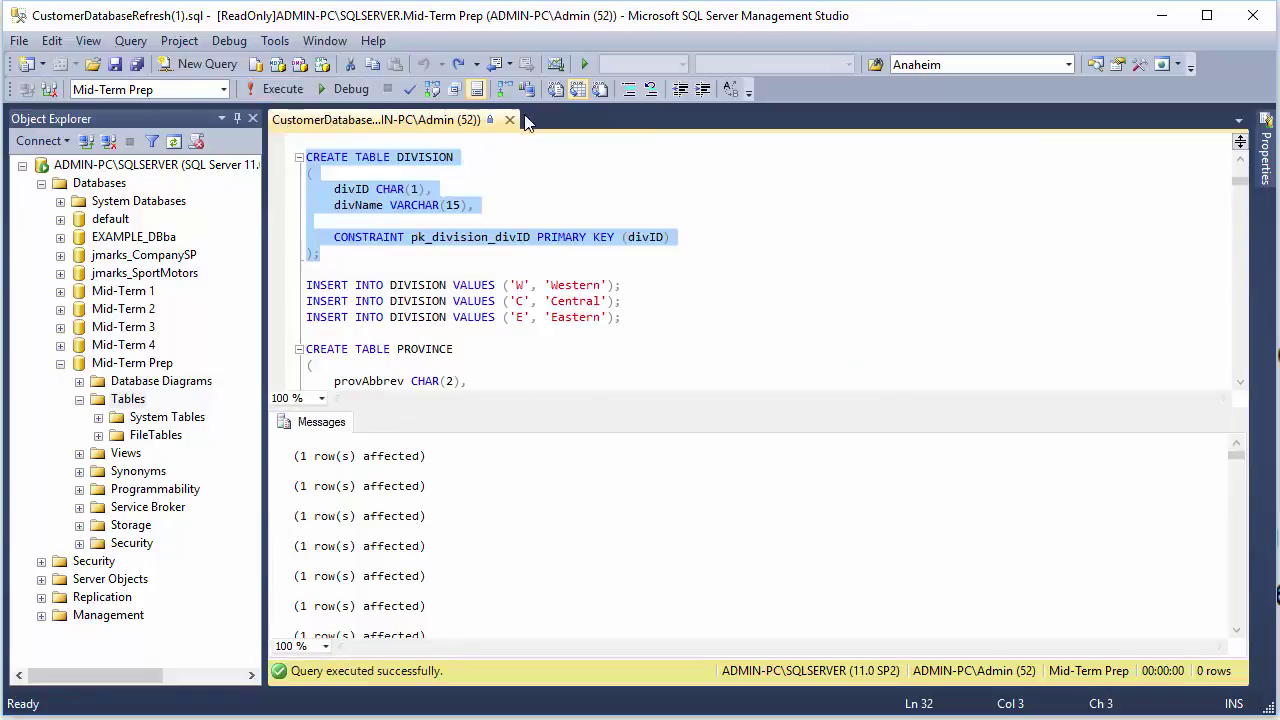
{"action": "left_click", "coordinate": [509, 121]}
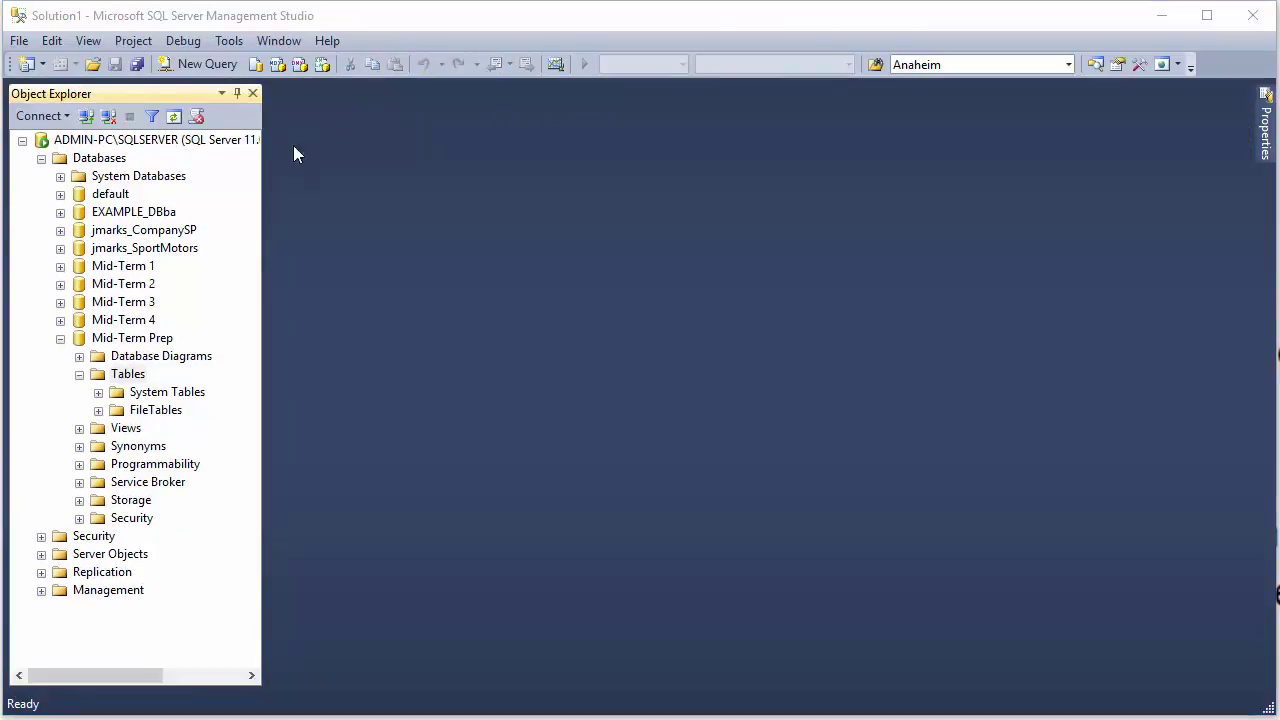
Step: Refresh the Tables folder of Mid-Term Prep and widen the Object Explorer to show the full server name
{"action": "left_click", "coordinate": [122, 373]}
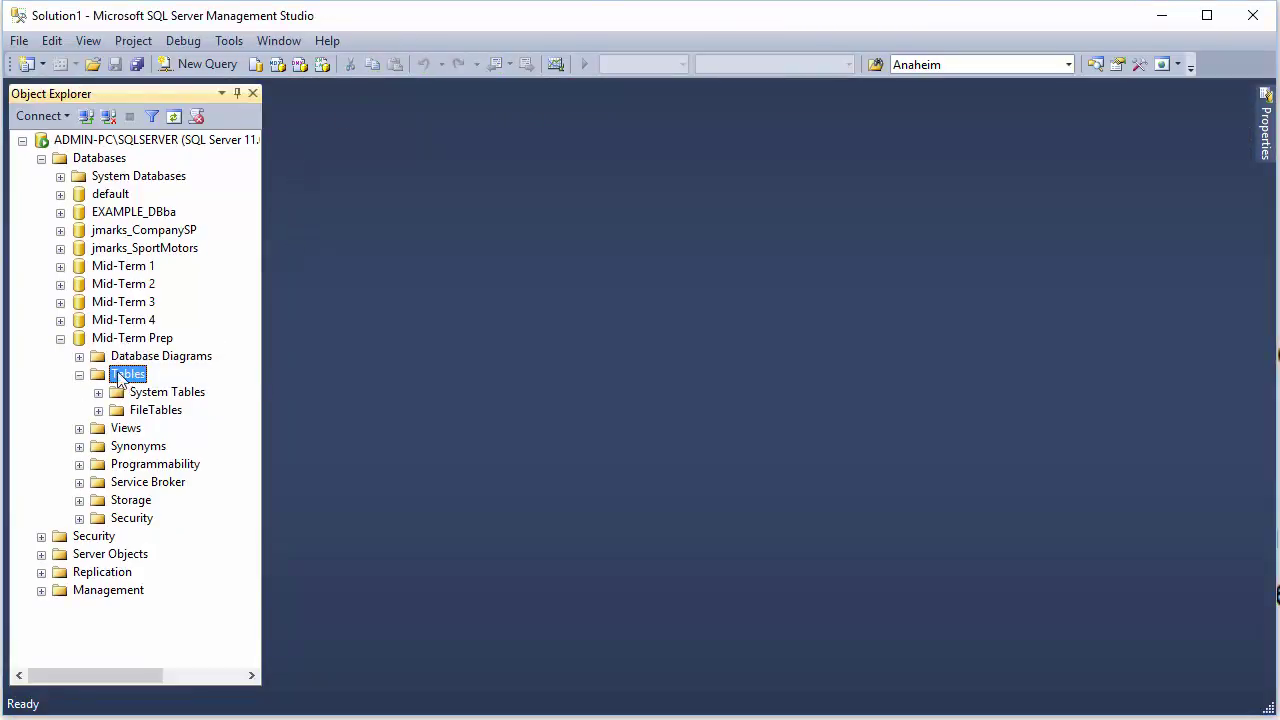
{"action": "right_click", "coordinate": [131, 375]}
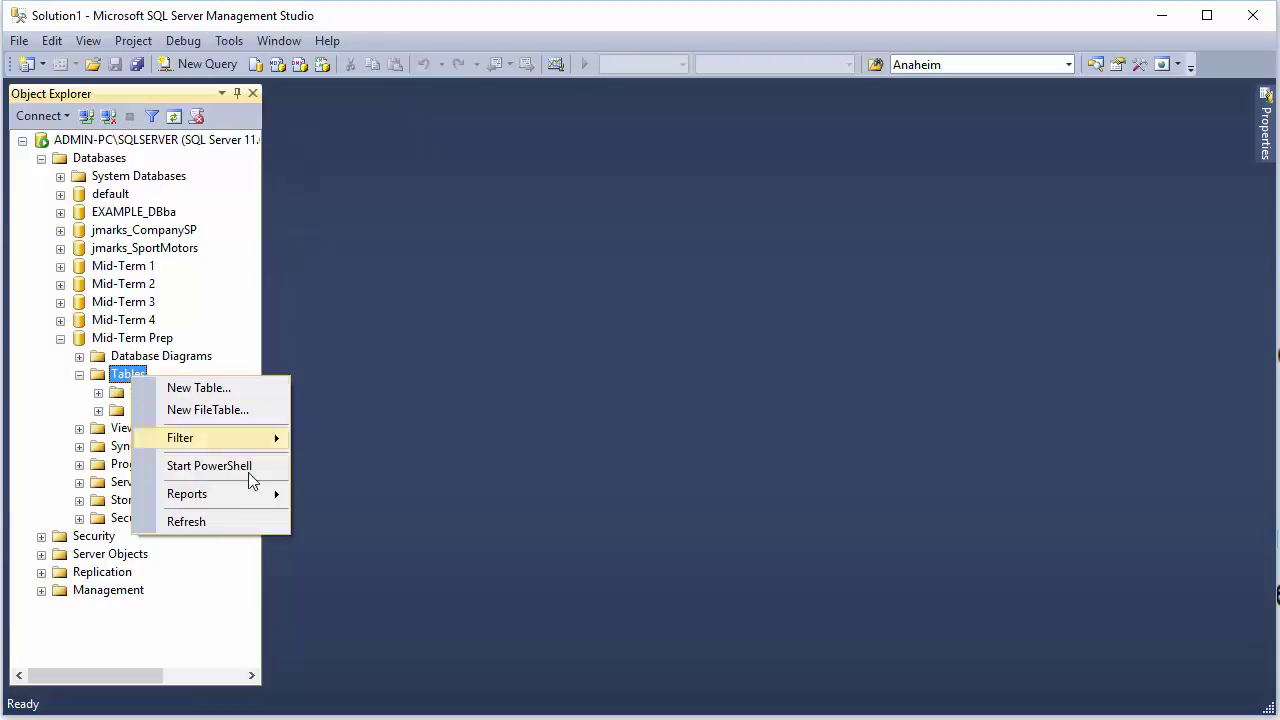
{"action": "left_click", "coordinate": [214, 519]}
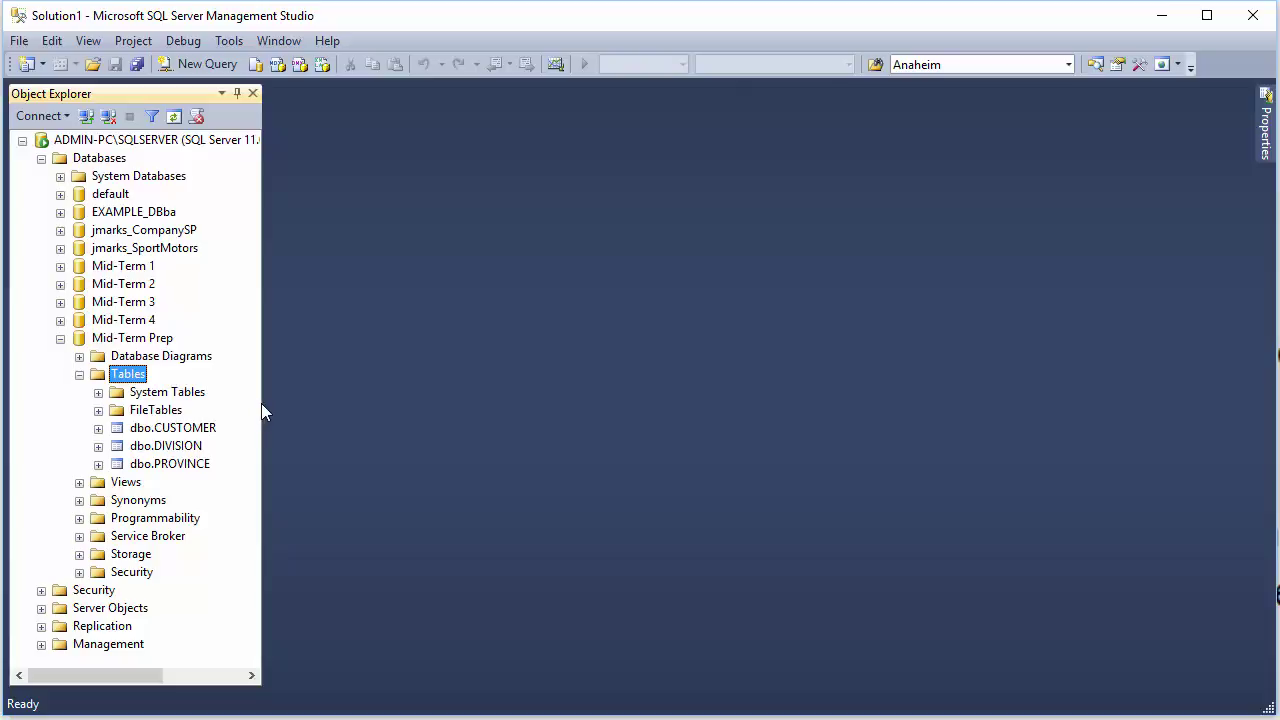
{"action": "left_click_drag", "start_coordinate": [261, 403], "coordinate": [456, 398]}
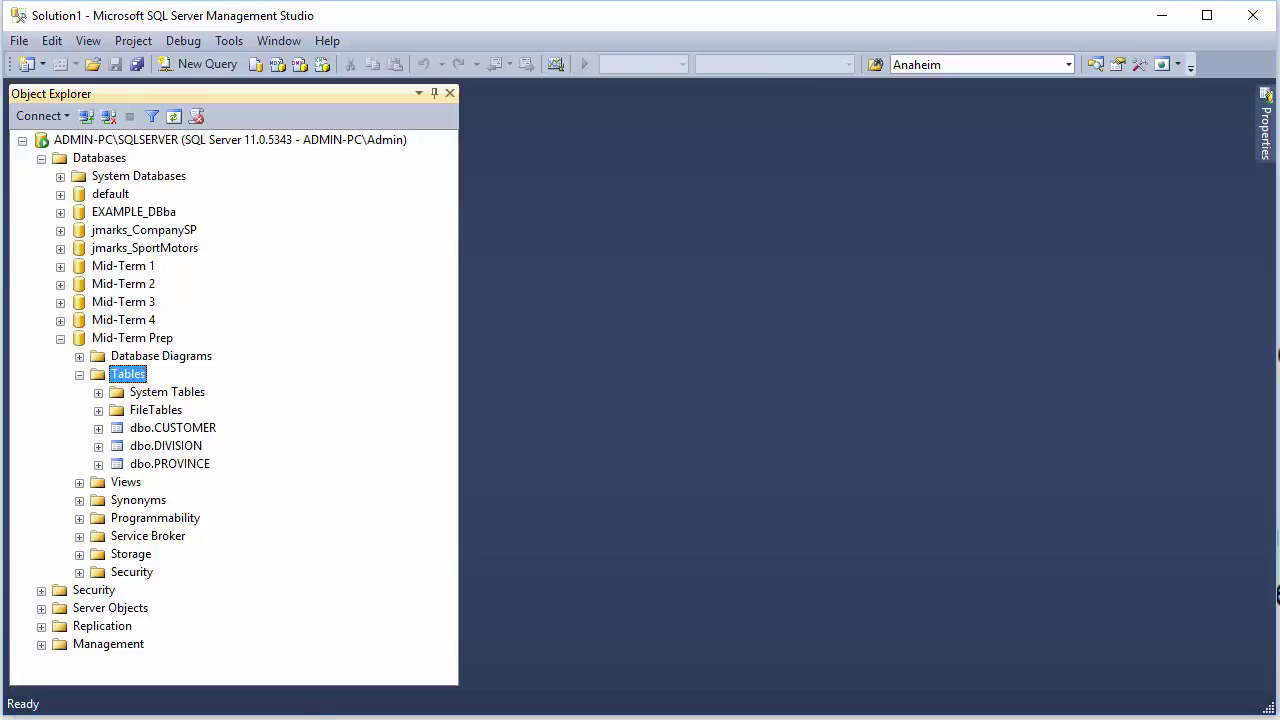
Step: Switch to Firefox, open Test 1 Preparation Workbook_2016.pdf in Adobe Acrobat DC, and fit the Acrobat window within the screen
{"action": "key", "text": "alt+Tab"}
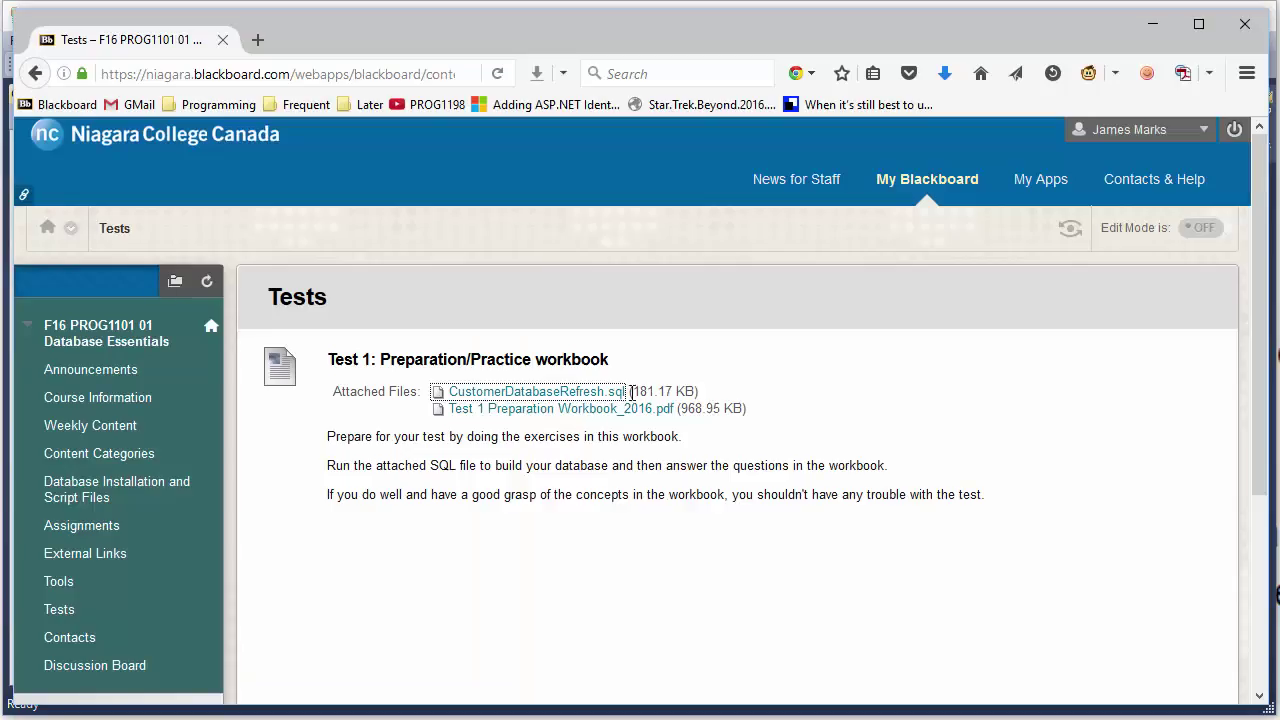
{"action": "left_click", "coordinate": [566, 411]}
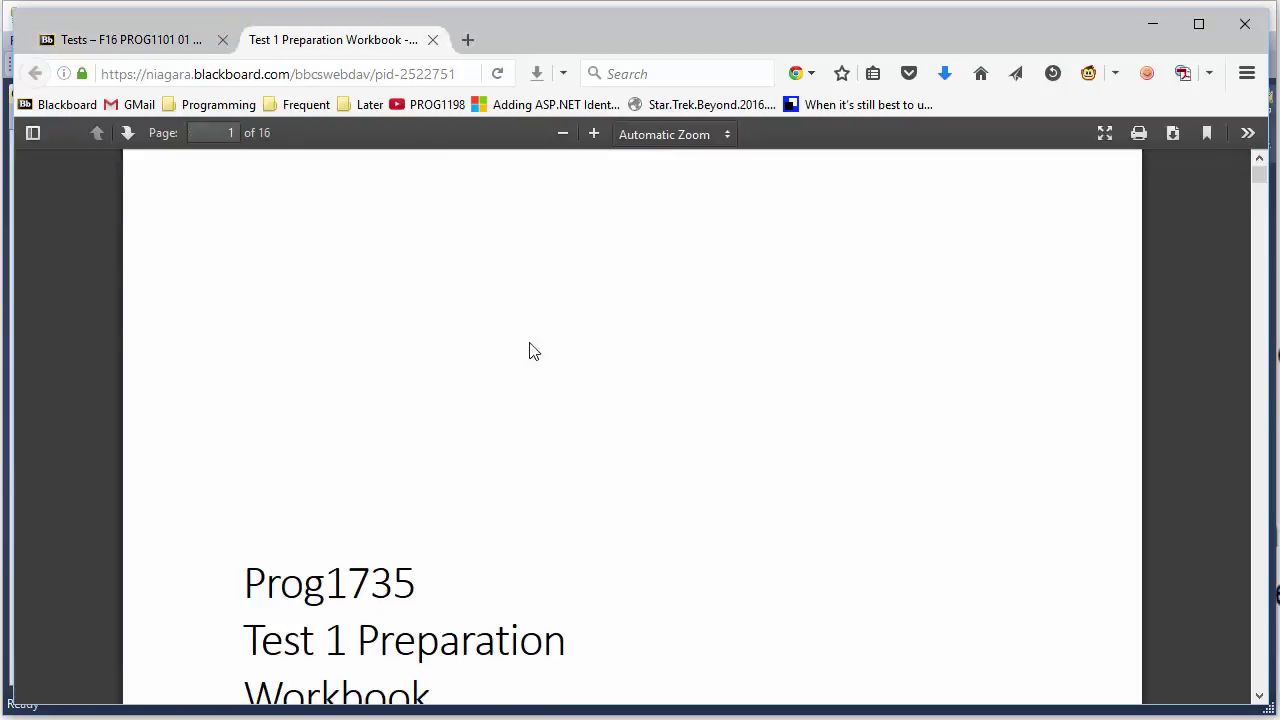
{"action": "left_click", "coordinate": [1173, 133]}
{"action": "left_click", "coordinate": [748, 313]}
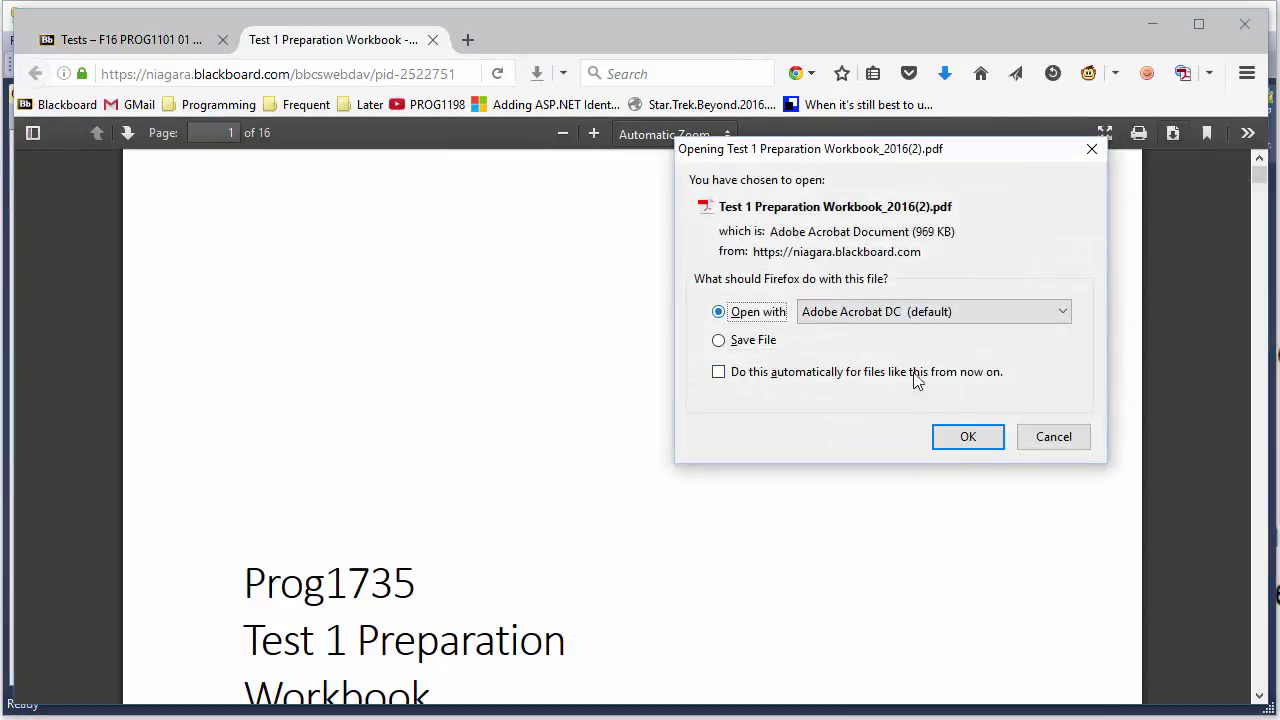
{"action": "left_click", "coordinate": [970, 440]}
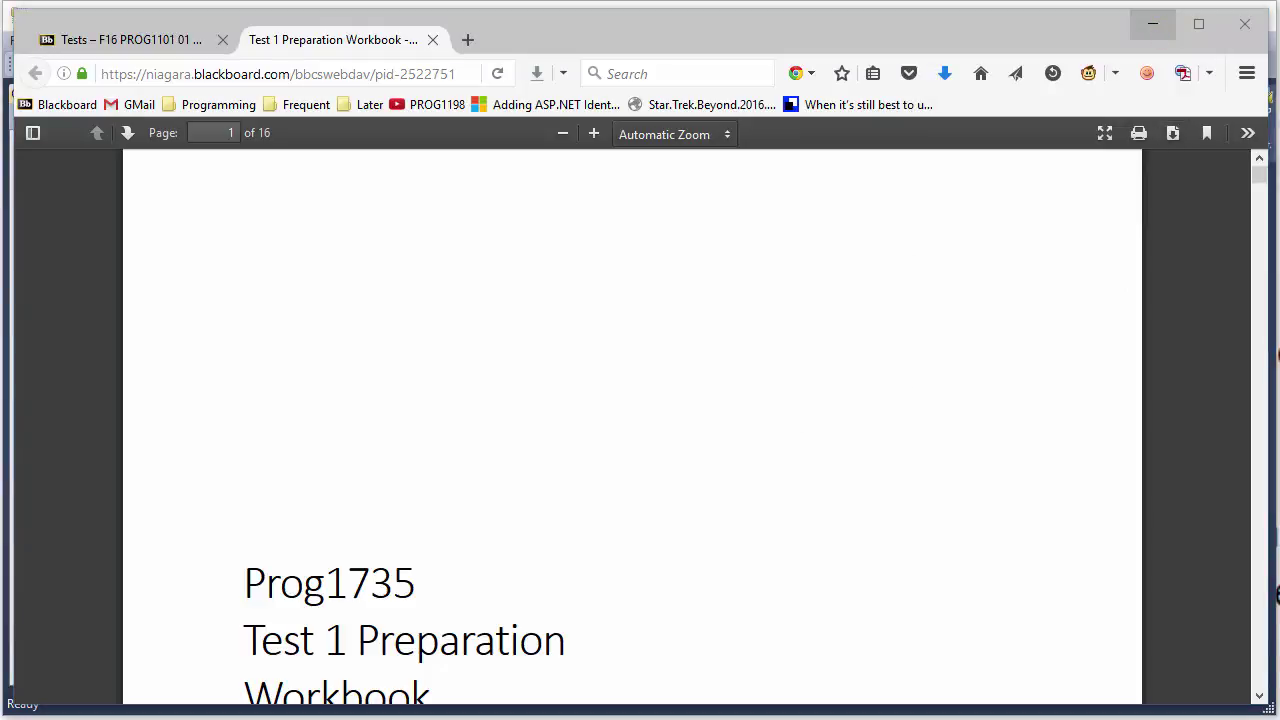
{"action": "left_click", "coordinate": [1152, 23]}
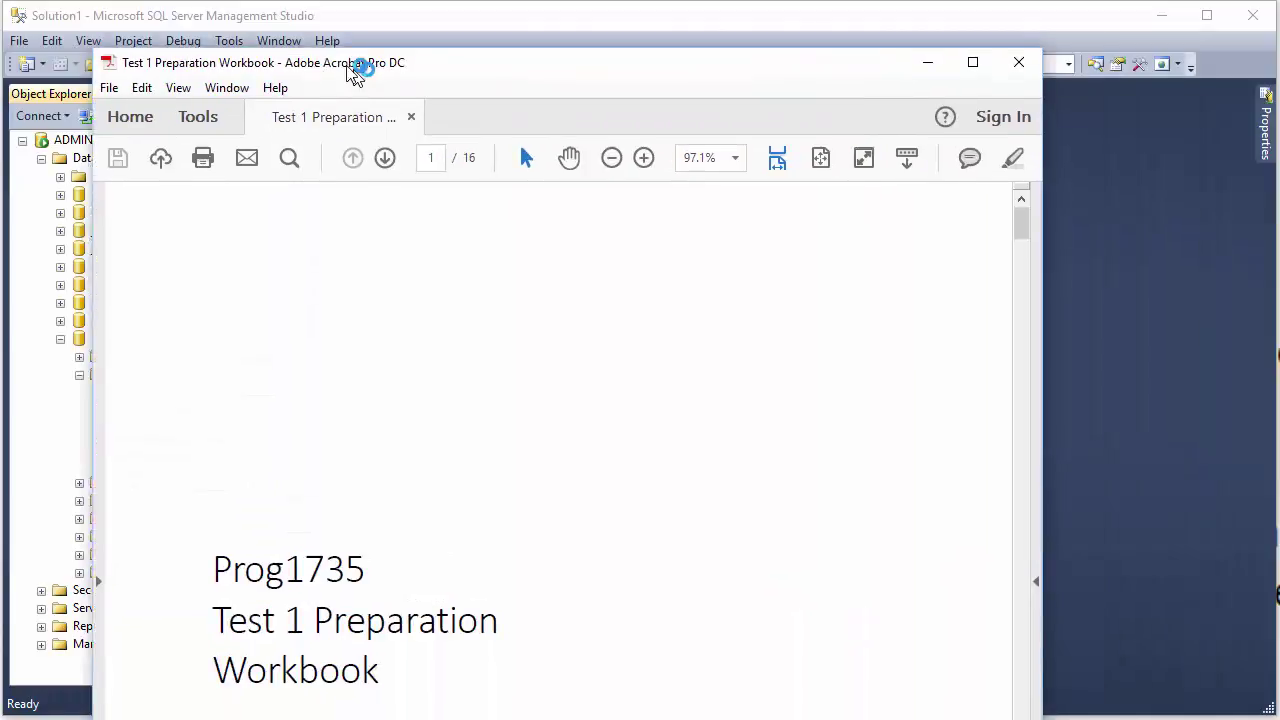
{"action": "left_click_drag", "start_coordinate": [357, 71], "coordinate": [283, 37]}
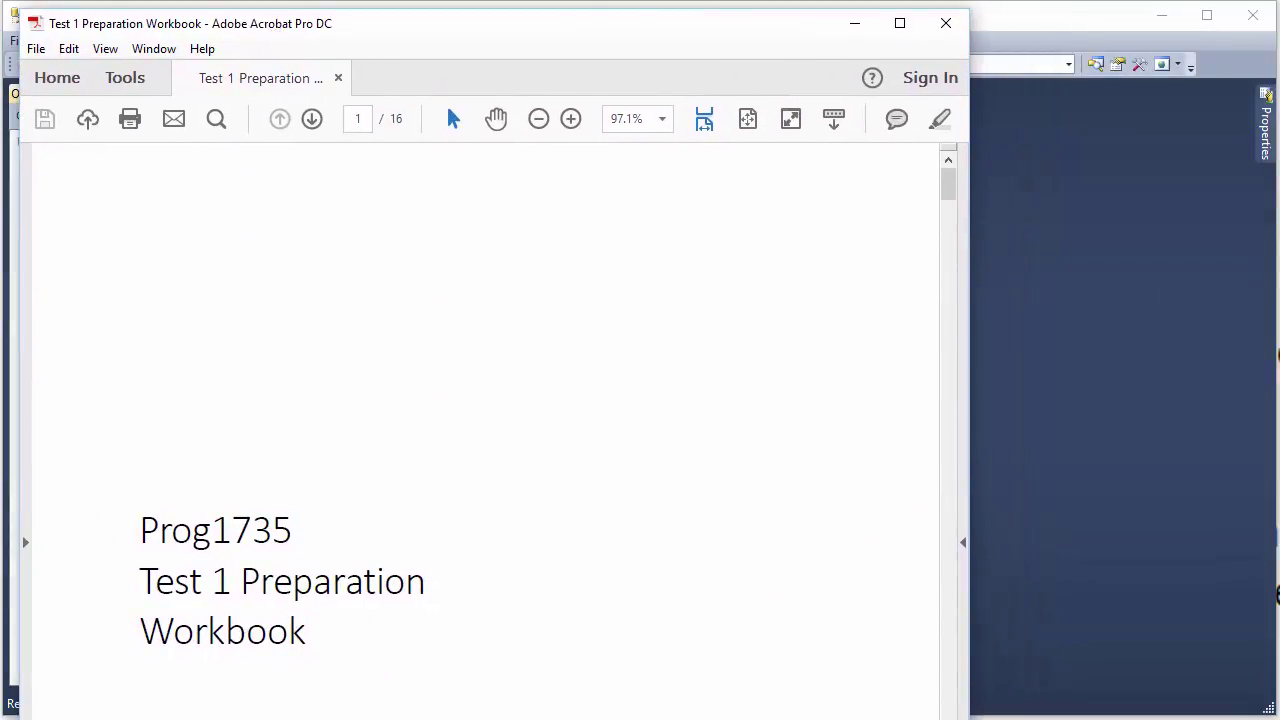
{"action": "mouse_move", "coordinate": [494, 719]}
{"action": "left_mouse_down"}
{"action": "mouse_move", "coordinate": [494, 689]}
{"action": "mouse_move", "coordinate": [492, 711]}
{"action": "left_mouse_up"}
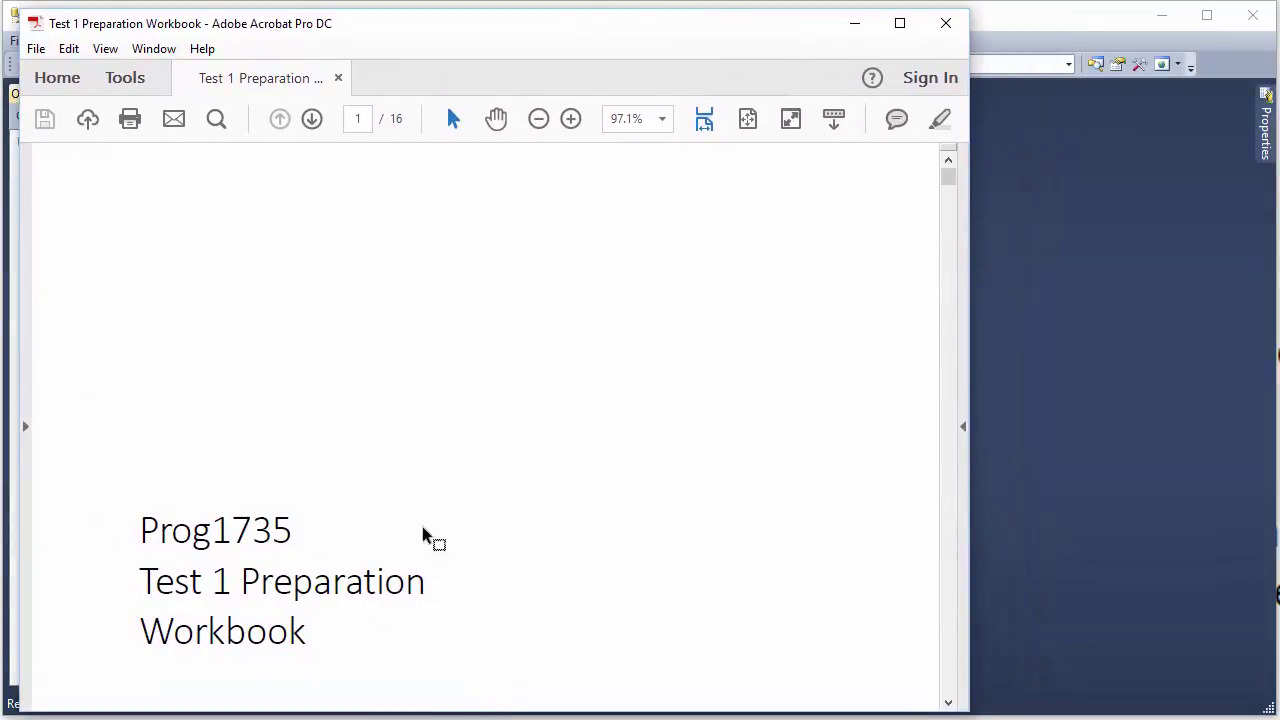
Step: Read through the workbook from the course code on the title page, past the introduction, to the data diagram on page 3
{"action": "scroll", "coordinate": [520, 420], "scroll_direction": "down", "scroll_amount": 3}
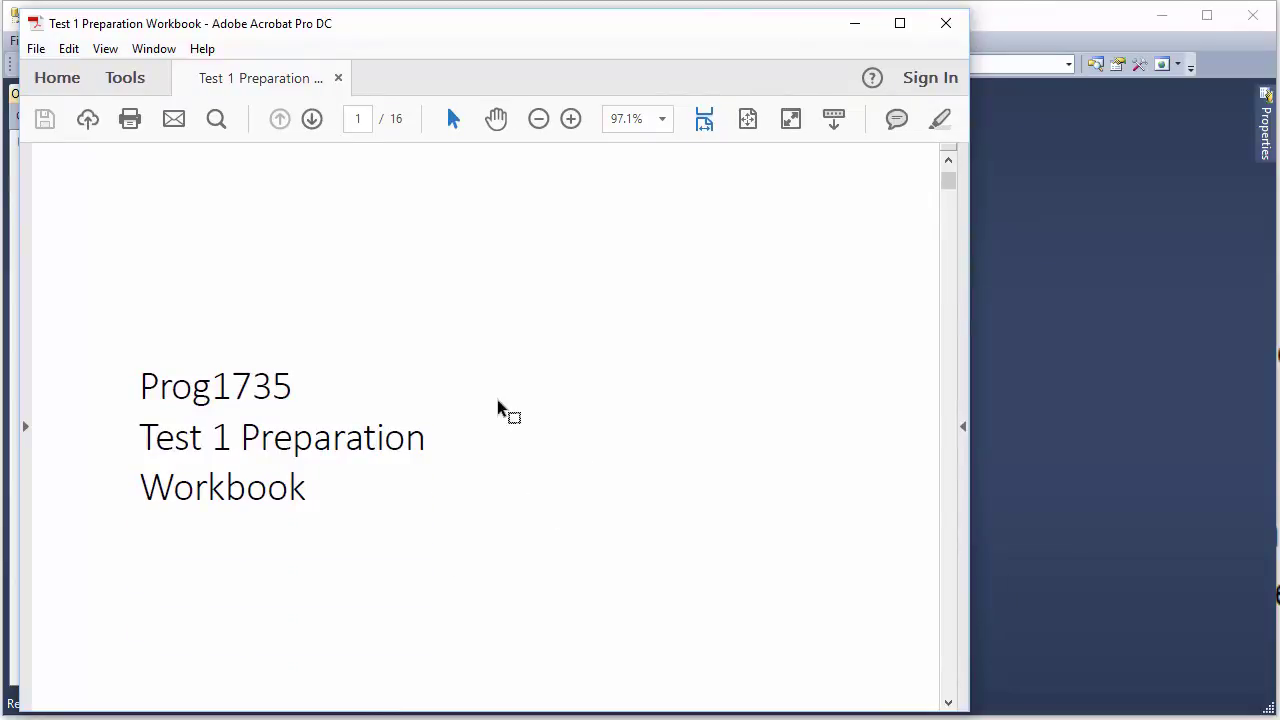
{"action": "scroll", "coordinate": [429, 377], "scroll_direction": "down", "scroll_amount": 1}
{"action": "left_click_drag", "start_coordinate": [212, 337], "coordinate": [314, 328]}
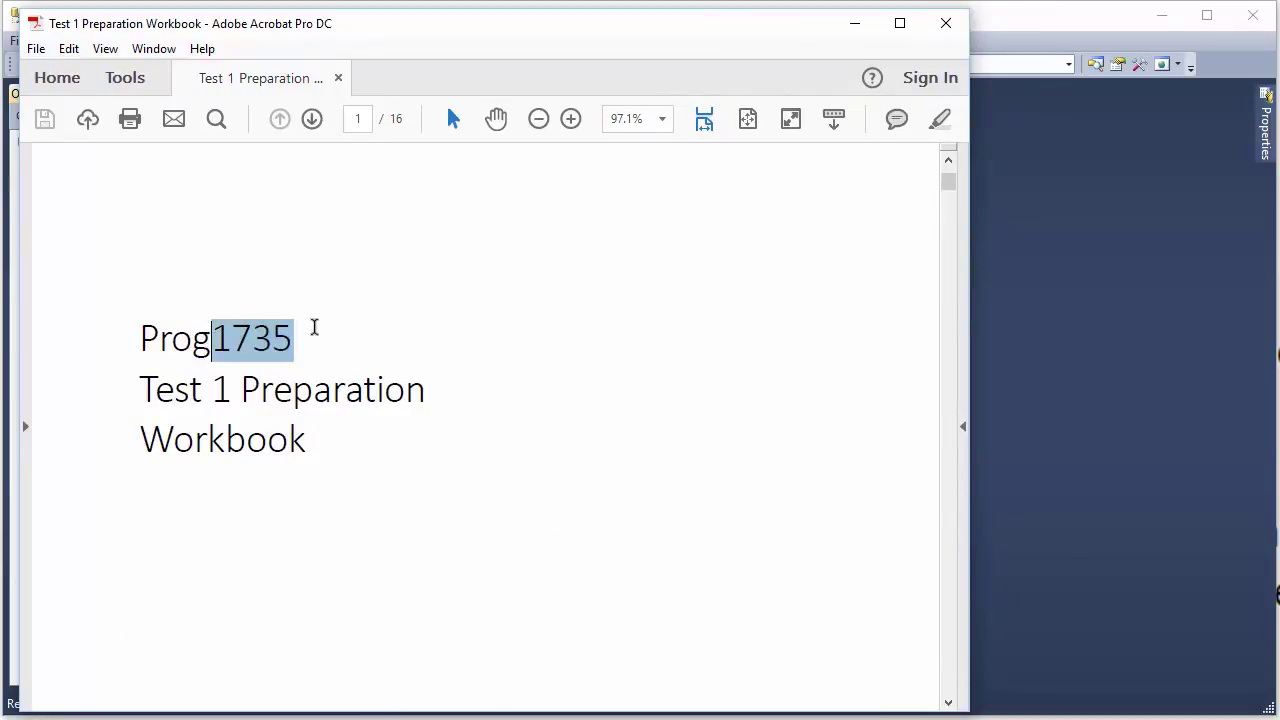
{"action": "left_click", "coordinate": [224, 340]}
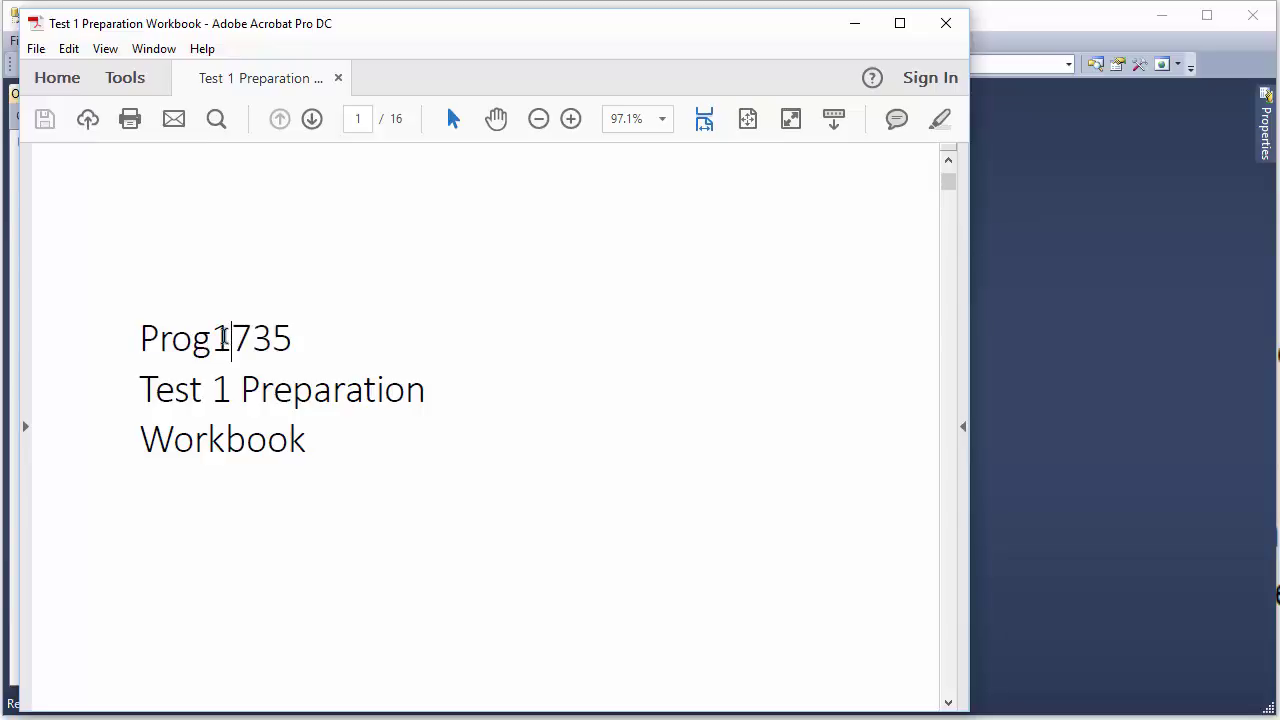
{"action": "left_click_drag", "start_coordinate": [224, 338], "coordinate": [297, 336]}
{"action": "left_click", "coordinate": [297, 337]}
{"action": "scroll", "coordinate": [411, 337], "scroll_direction": "down", "scroll_amount": 10}
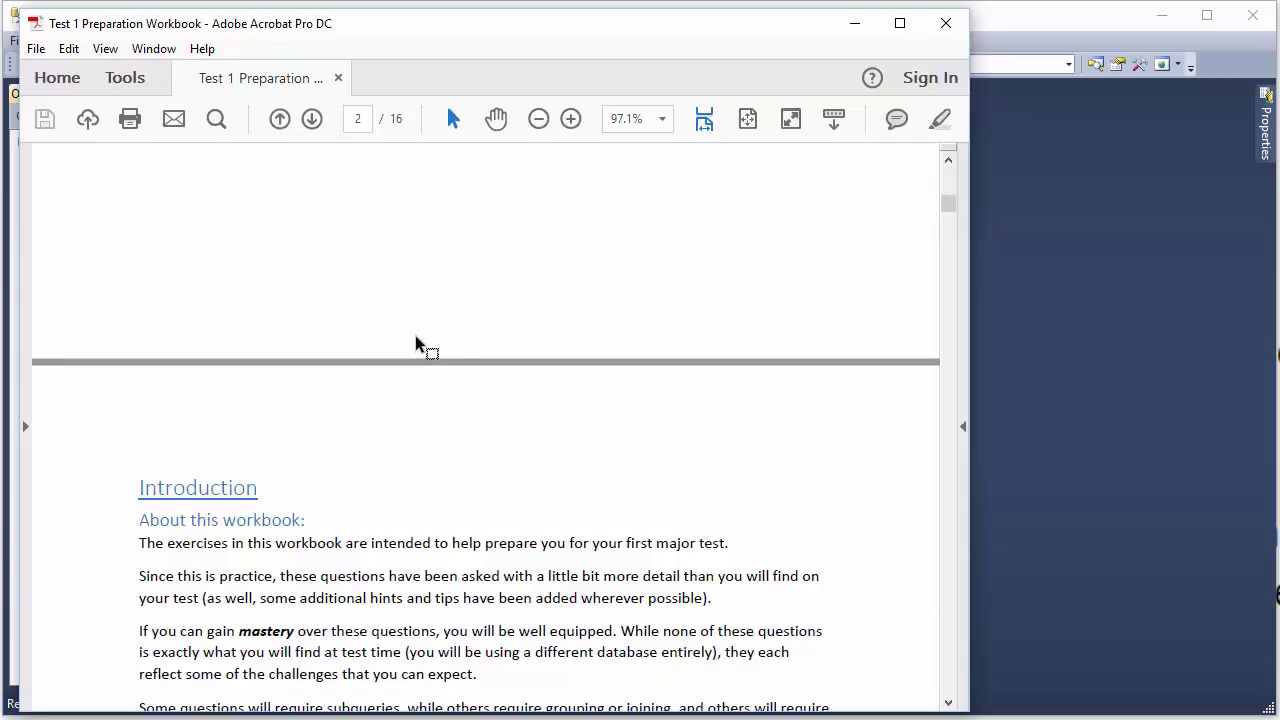
{"action": "scroll", "coordinate": [415, 345], "scroll_direction": "down", "scroll_amount": 2}
{"action": "scroll", "coordinate": [409, 333], "scroll_direction": "down", "scroll_amount": 1}
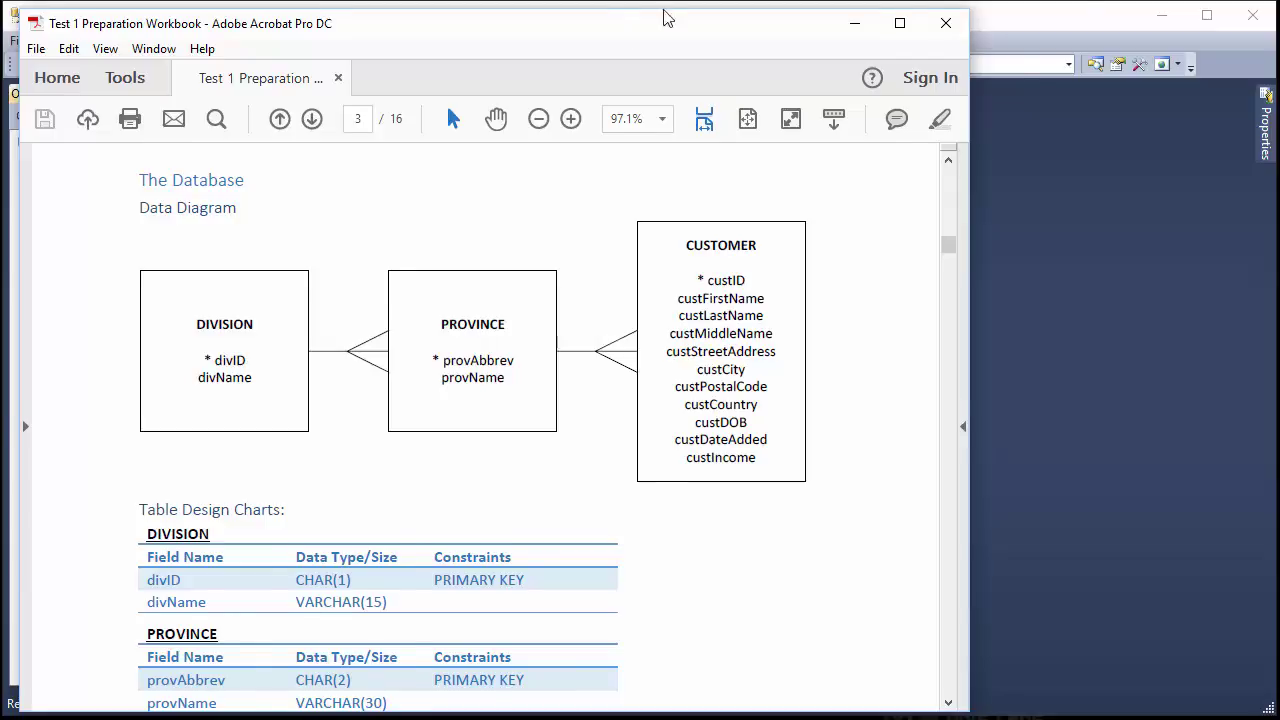
Step: Place the workbook beside the Object Explorer and examine the data diagram and table design charts, including the data type of custID
{"action": "left_click_drag", "start_coordinate": [617, 28], "coordinate": [925, 22]}
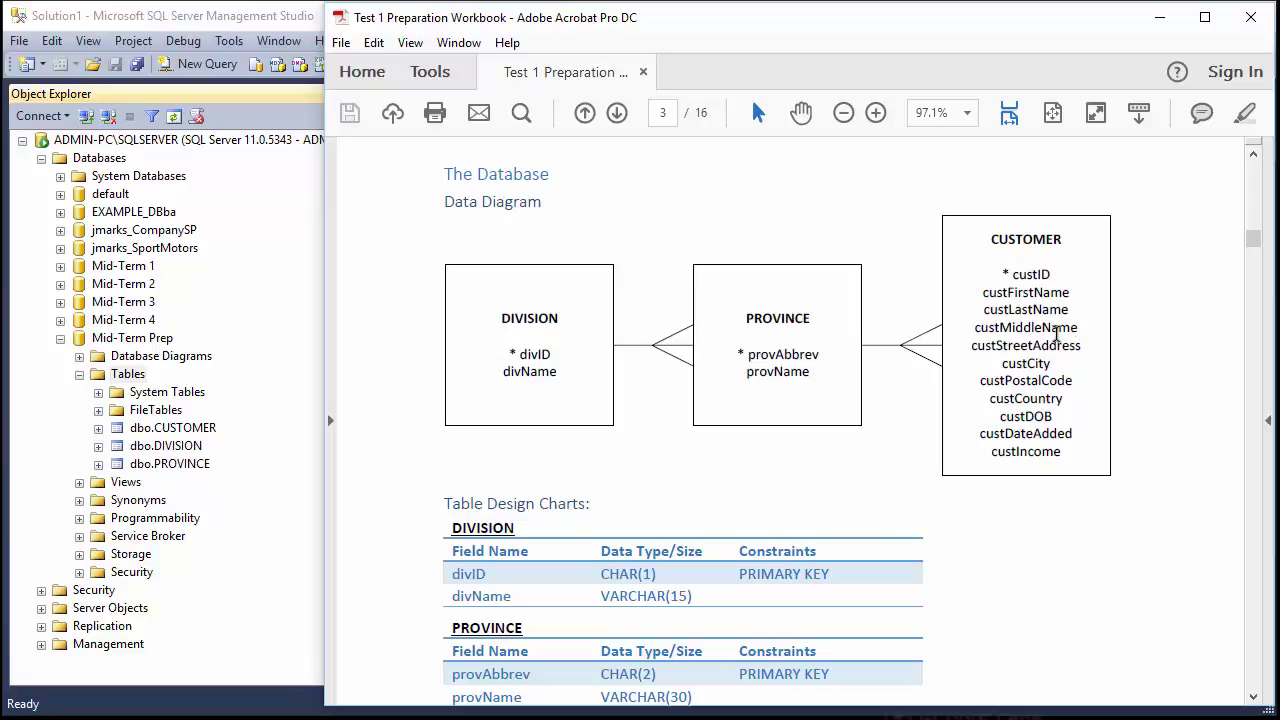
{"action": "scroll", "coordinate": [905, 485], "scroll_direction": "down", "scroll_amount": 6}
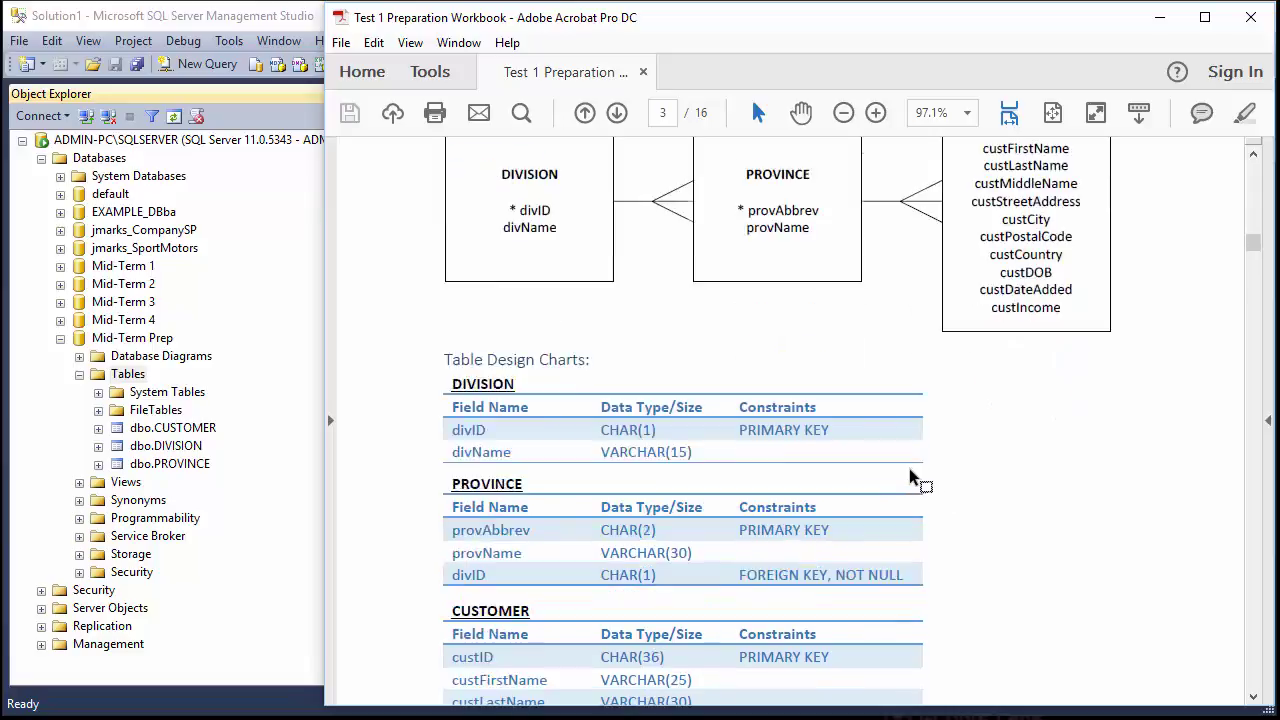
{"action": "scroll", "coordinate": [905, 440], "scroll_direction": "down", "scroll_amount": 1}
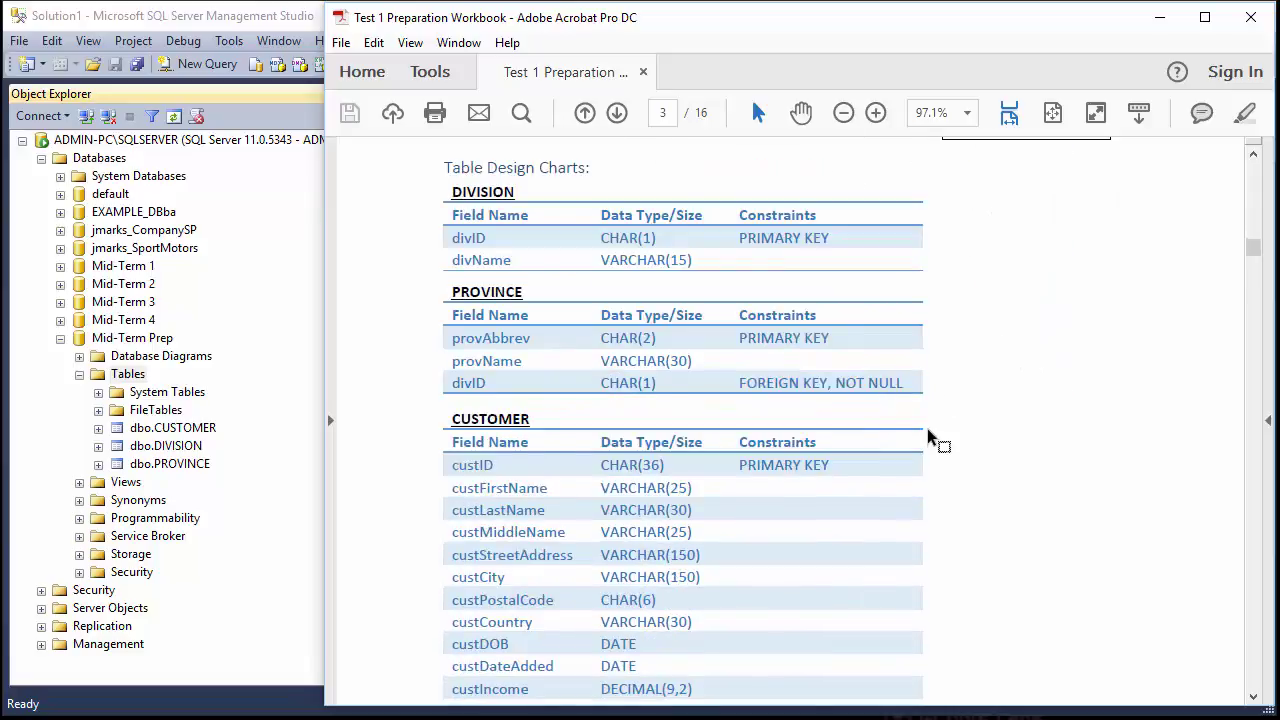
{"action": "scroll", "coordinate": [926, 430], "scroll_direction": "down", "scroll_amount": 1}
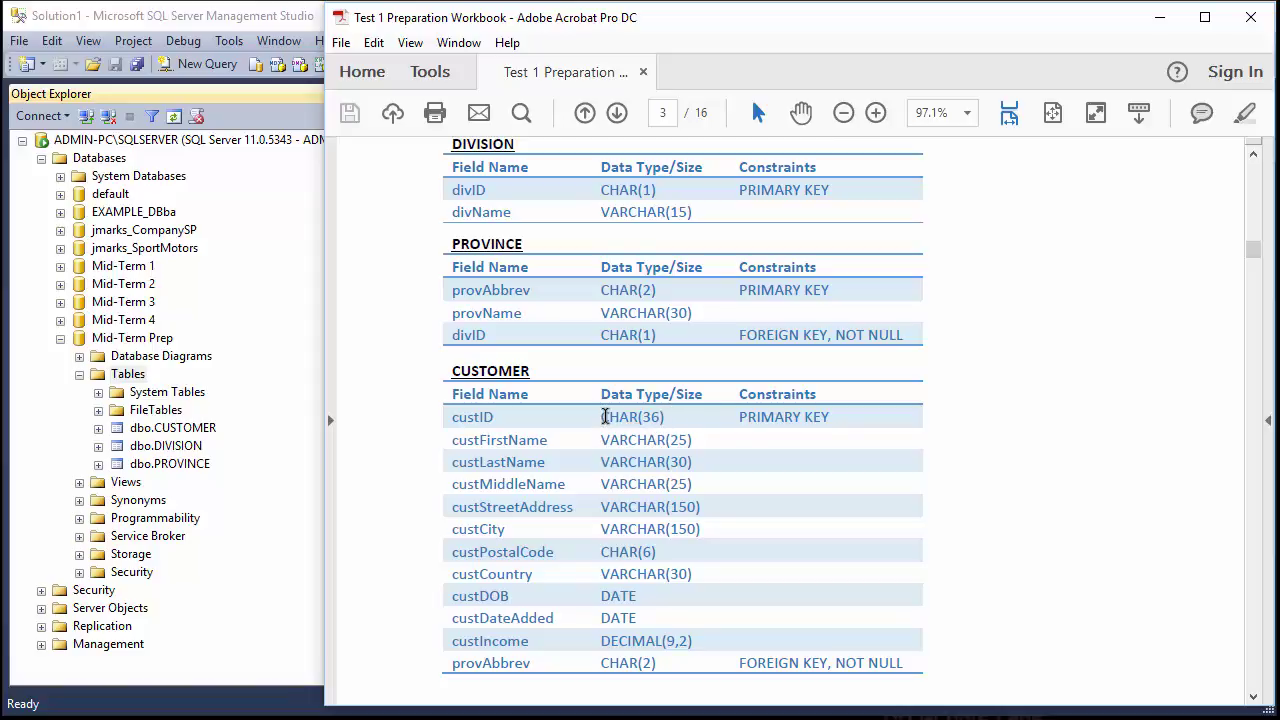
{"action": "mouse_move", "coordinate": [606, 416]}
{"action": "left_mouse_down"}
{"action": "mouse_move", "coordinate": [669, 414]}
{"action": "mouse_move", "coordinate": [607, 416]}
{"action": "left_mouse_up"}
{"action": "left_click", "coordinate": [689, 425]}
{"action": "left_click", "coordinate": [679, 418]}
{"action": "left_click_drag", "start_coordinate": [603, 417], "coordinate": [675, 418]}
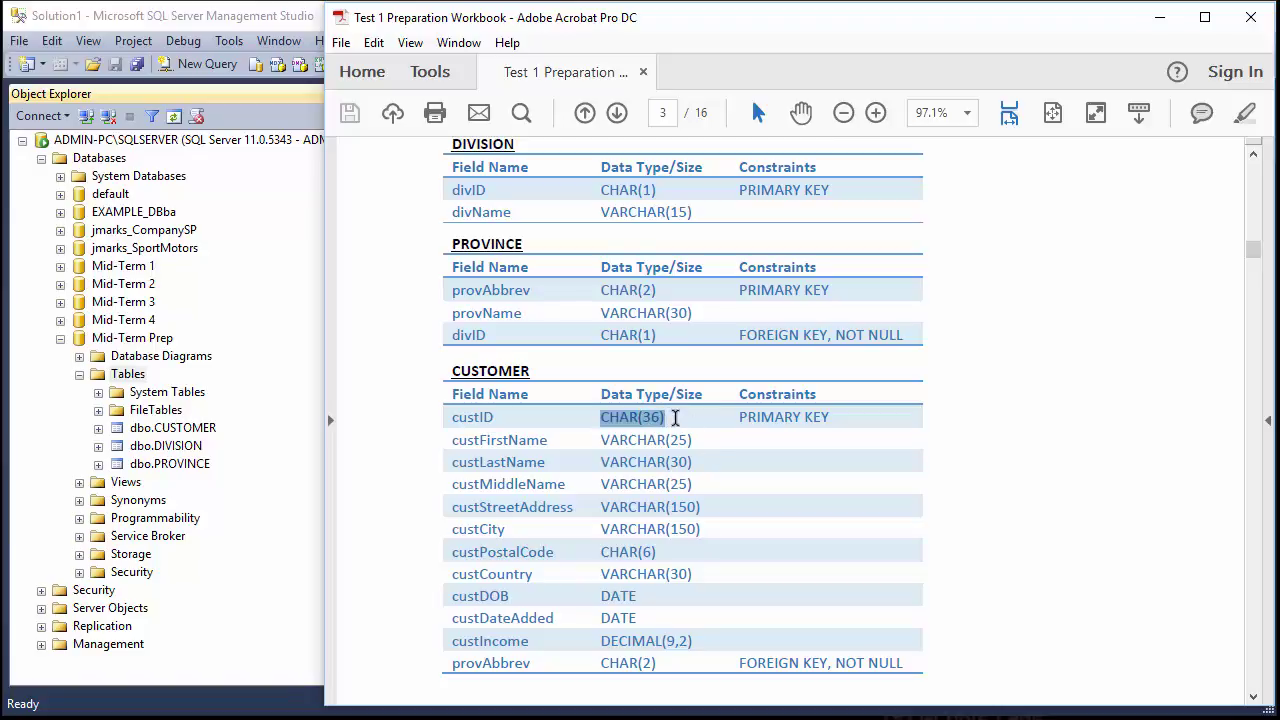
{"action": "left_click", "coordinate": [675, 418]}
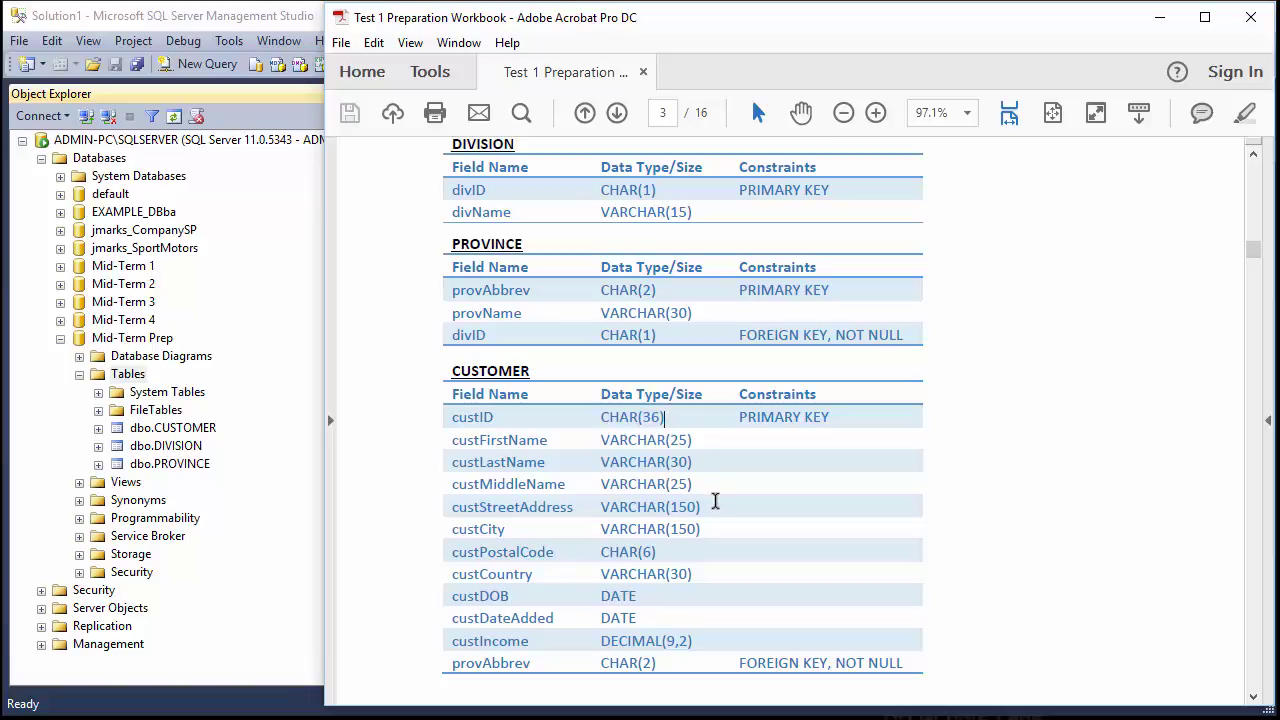
Step: In SQL Server Management Studio, narrow the Object Explorer and write SELECT * FROM CUSTOMER; in a new query on Mid-Term Prep
{"action": "left_click", "coordinate": [303, 24]}
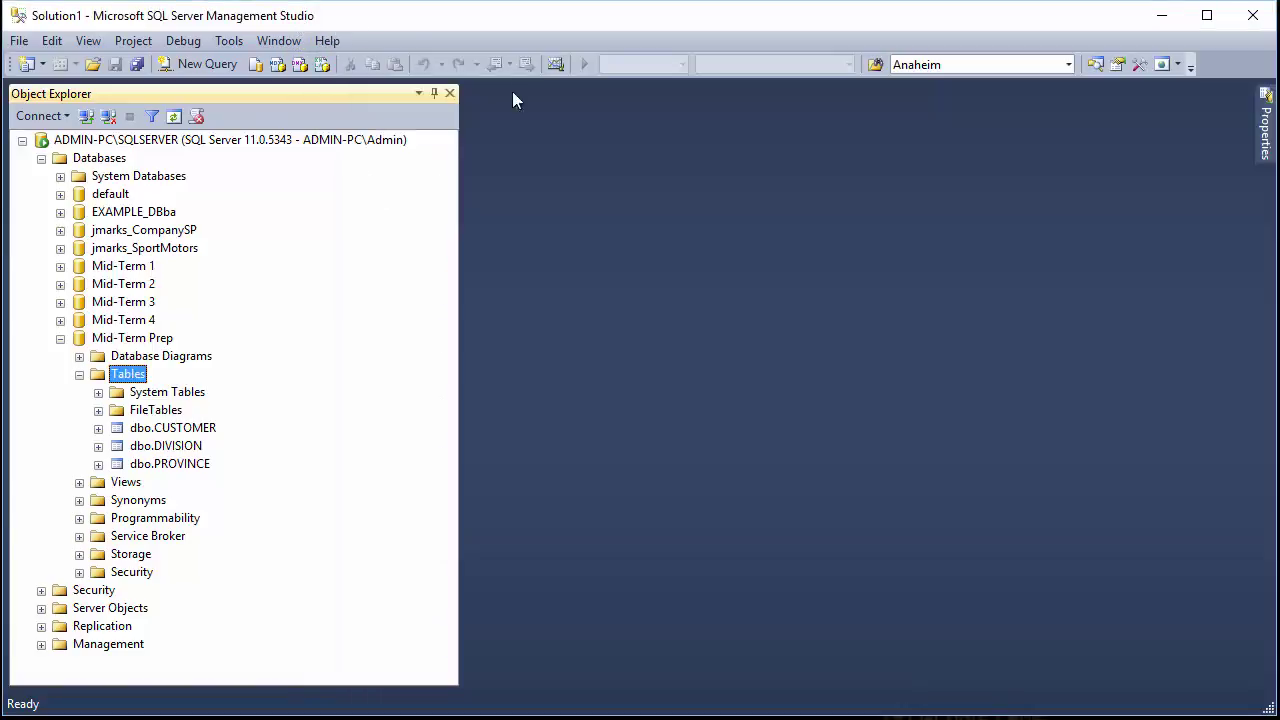
{"action": "left_click_drag", "start_coordinate": [456, 143], "coordinate": [294, 190]}
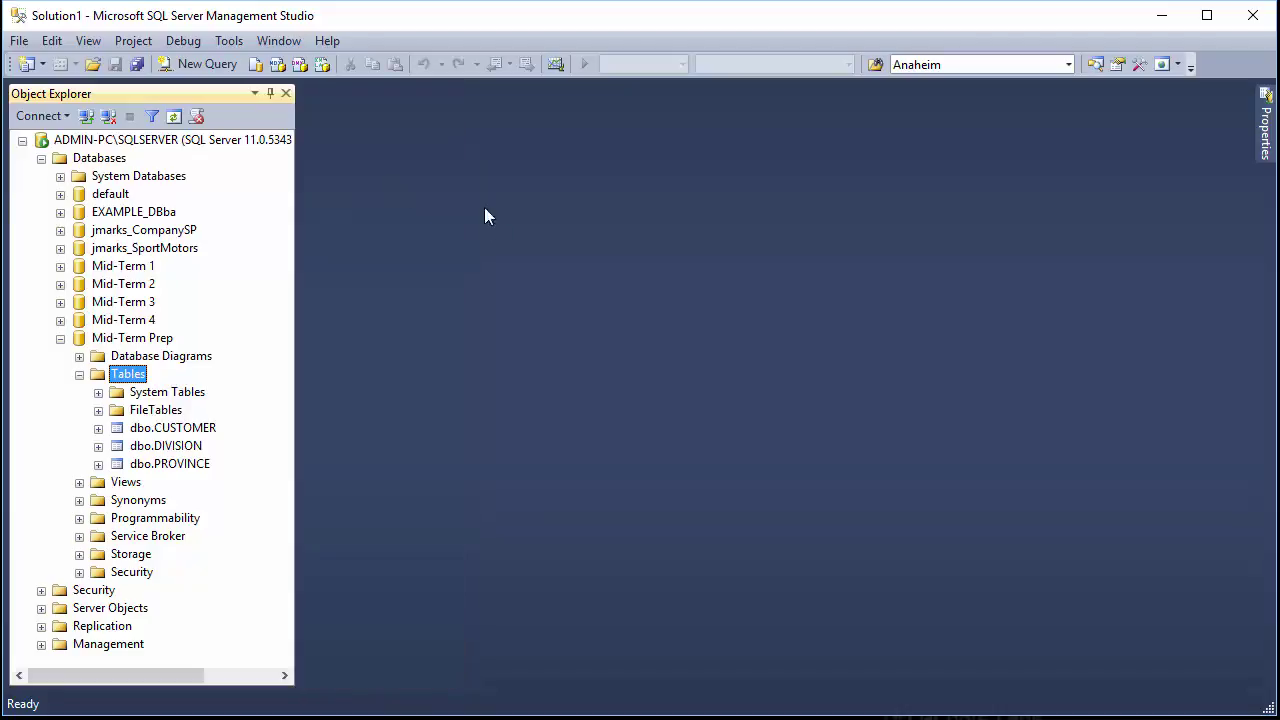
{"action": "left_click", "coordinate": [197, 64]}
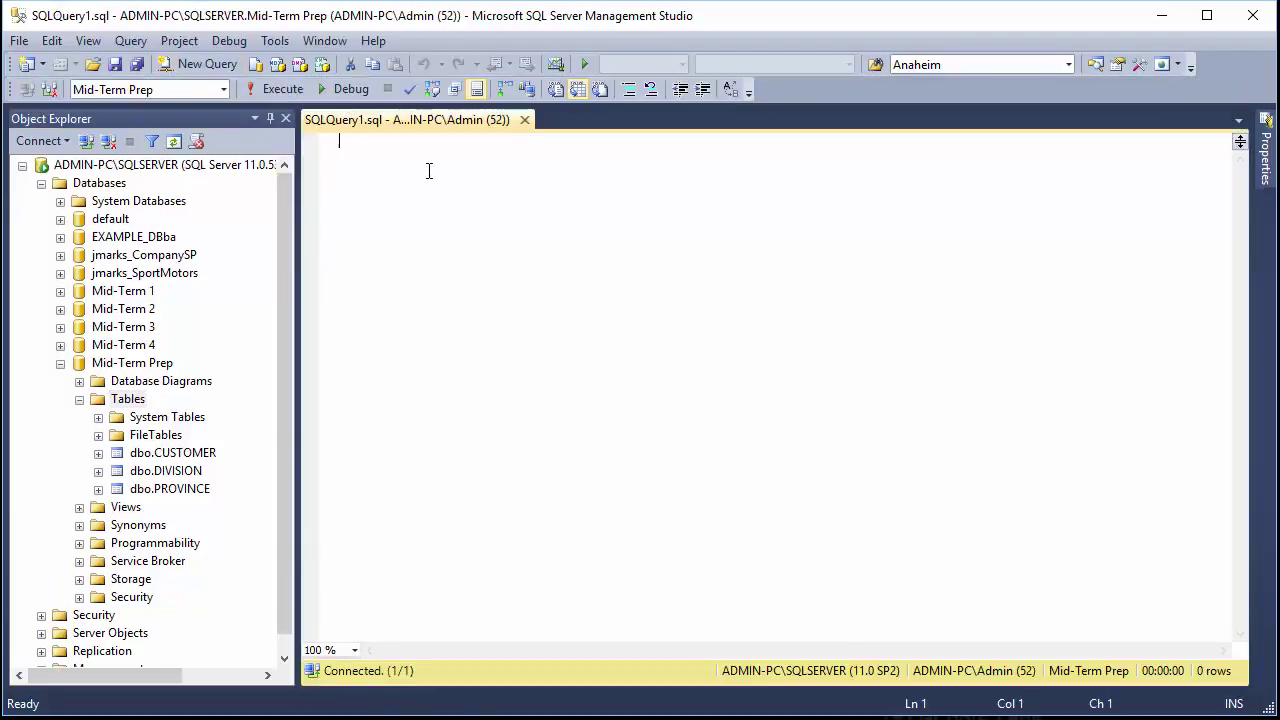
{"action": "type", "text": "SE"}
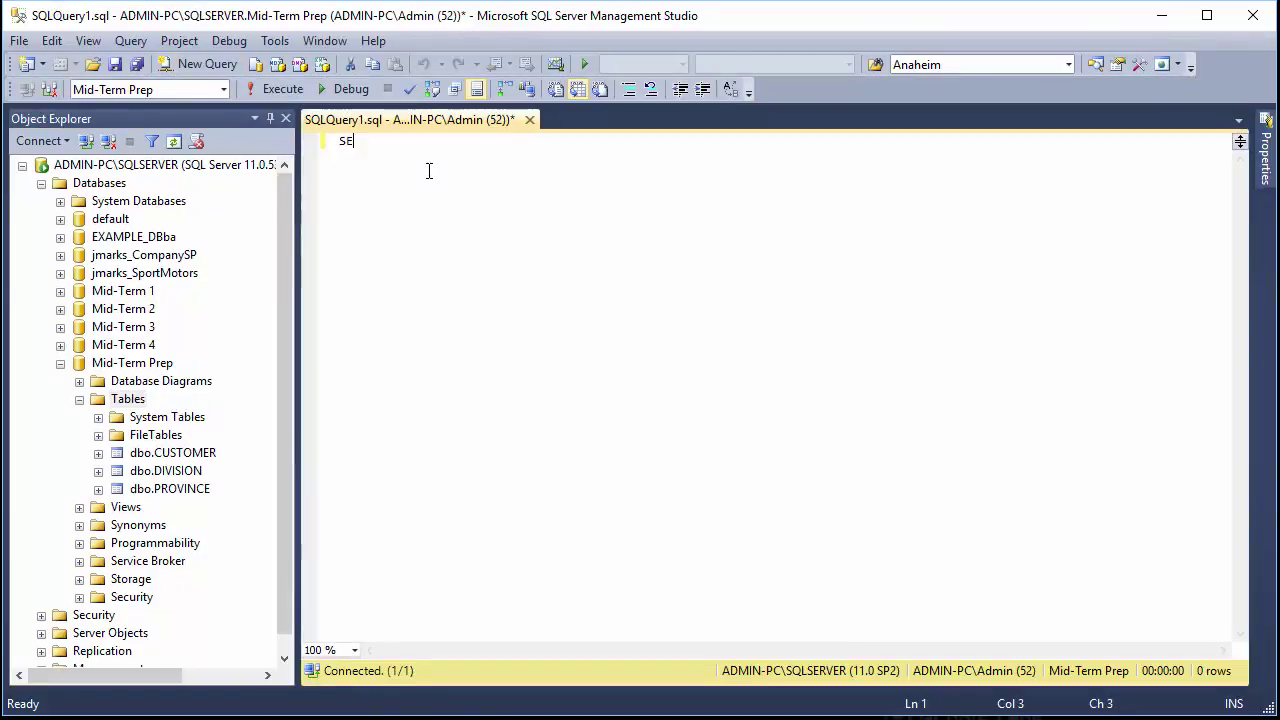
{"action": "type", "text": "LECT * FROM CUSTOMER;"}
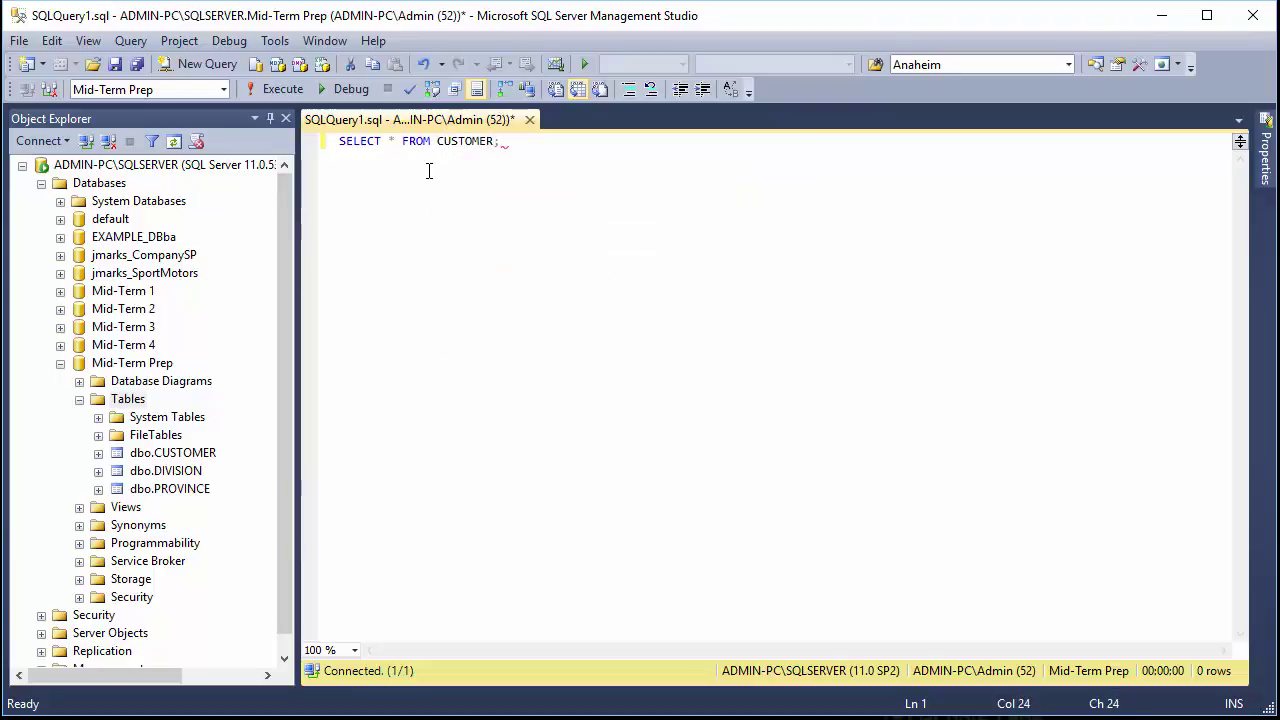
Step: Refresh the IntelliSense local cache so the CUSTOMER table name in the query is recognized
{"action": "key", "text": "shift+Home"}
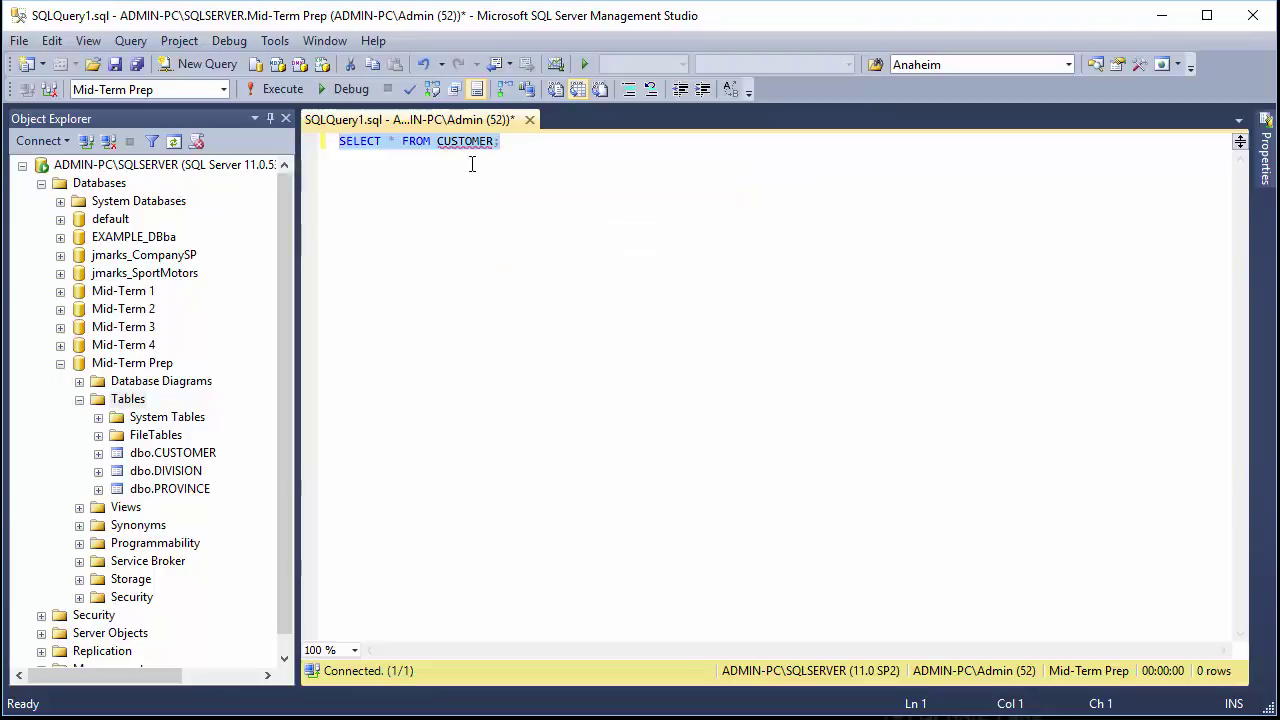
{"action": "left_click", "coordinate": [472, 164]}
{"action": "mouse_move", "coordinate": [480, 137]}
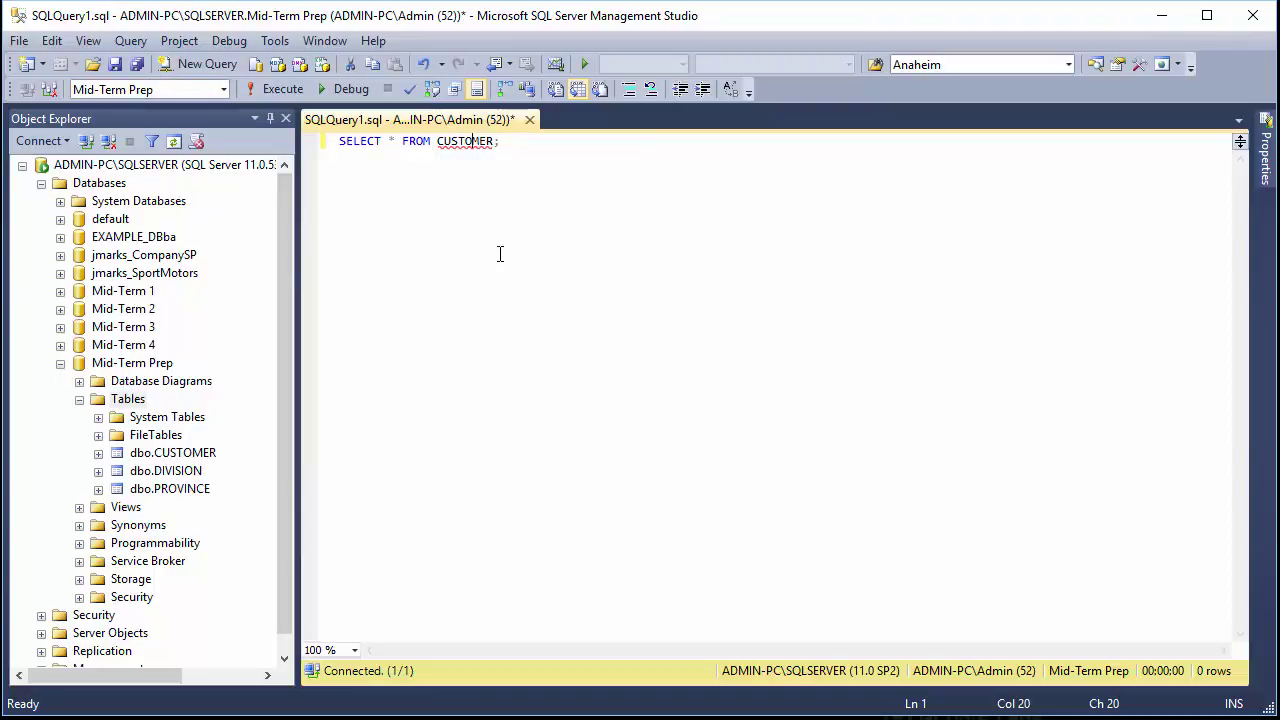
{"action": "left_click", "coordinate": [528, 149]}
{"action": "left_click", "coordinate": [55, 42]}
{"action": "mouse_move", "coordinate": [121, 411]}
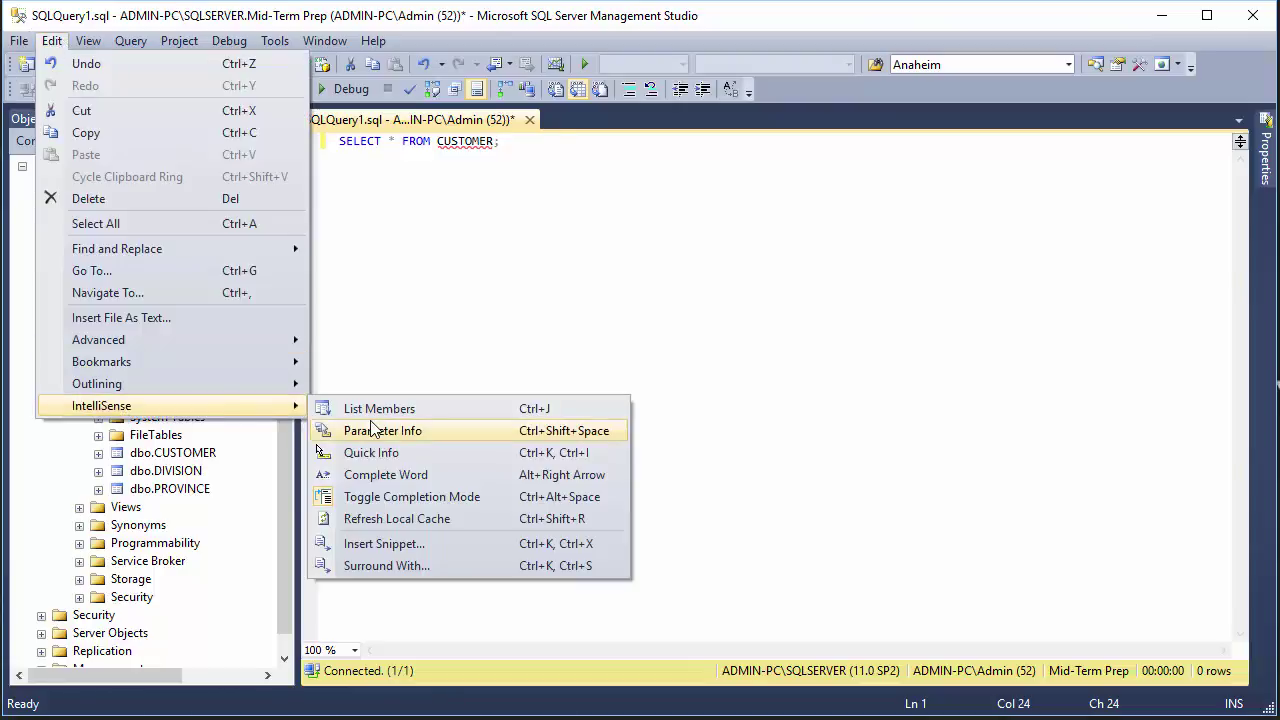
{"action": "left_click", "coordinate": [478, 518]}
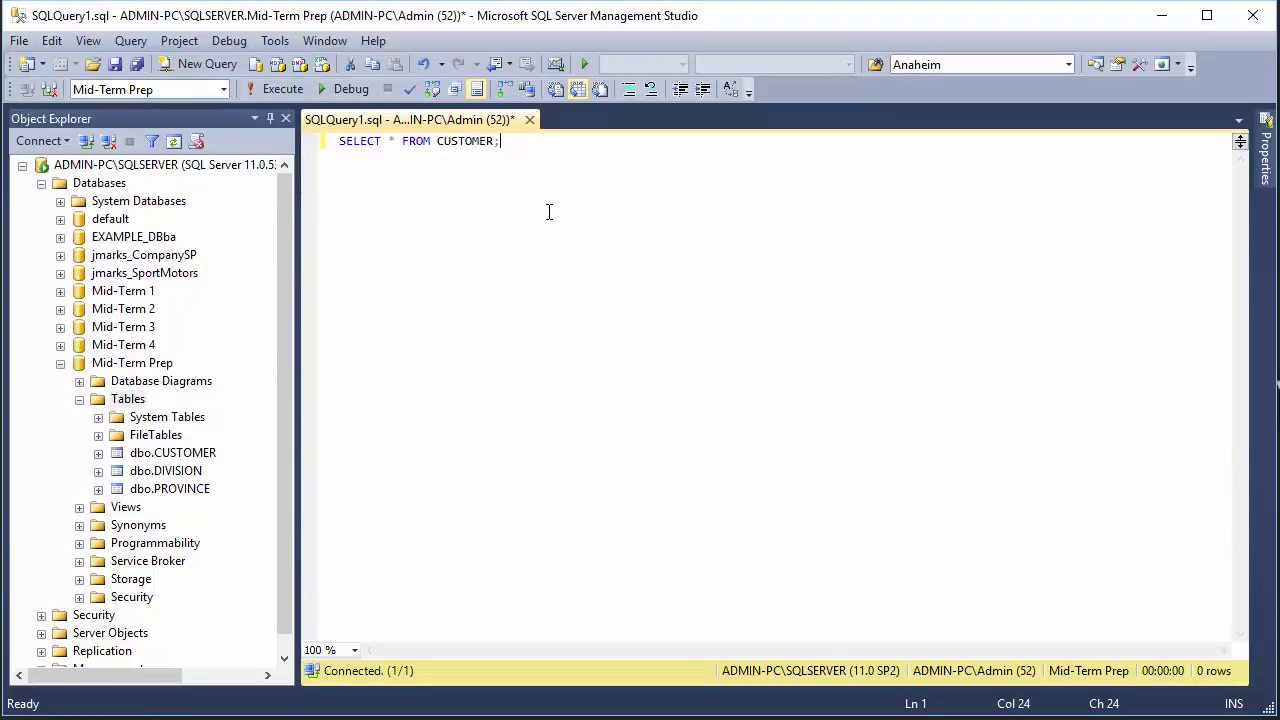
Step: Re-enter the table name CUSTOMER in the query using IntelliSense completion, and execute the SELECT statement
{"action": "left_click_drag", "start_coordinate": [511, 140], "coordinate": [433, 140]}
{"action": "type", "text": "CUS"}
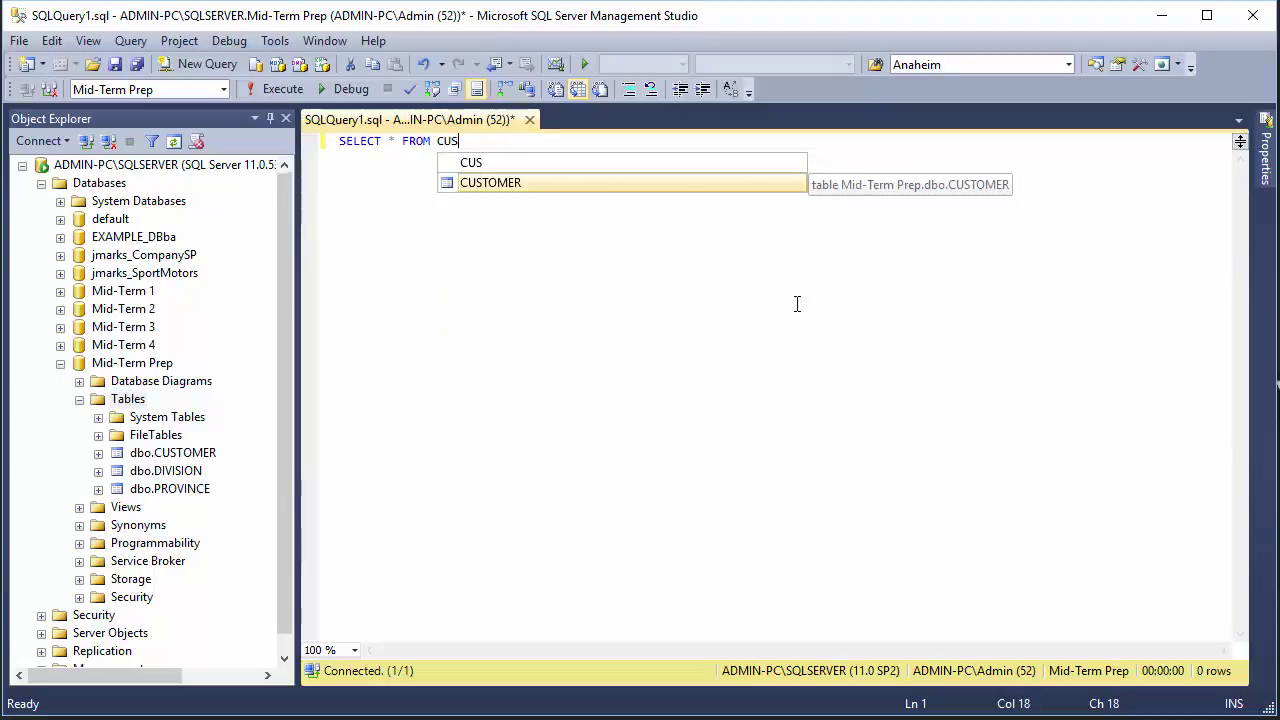
{"action": "key", "text": "Tab"}
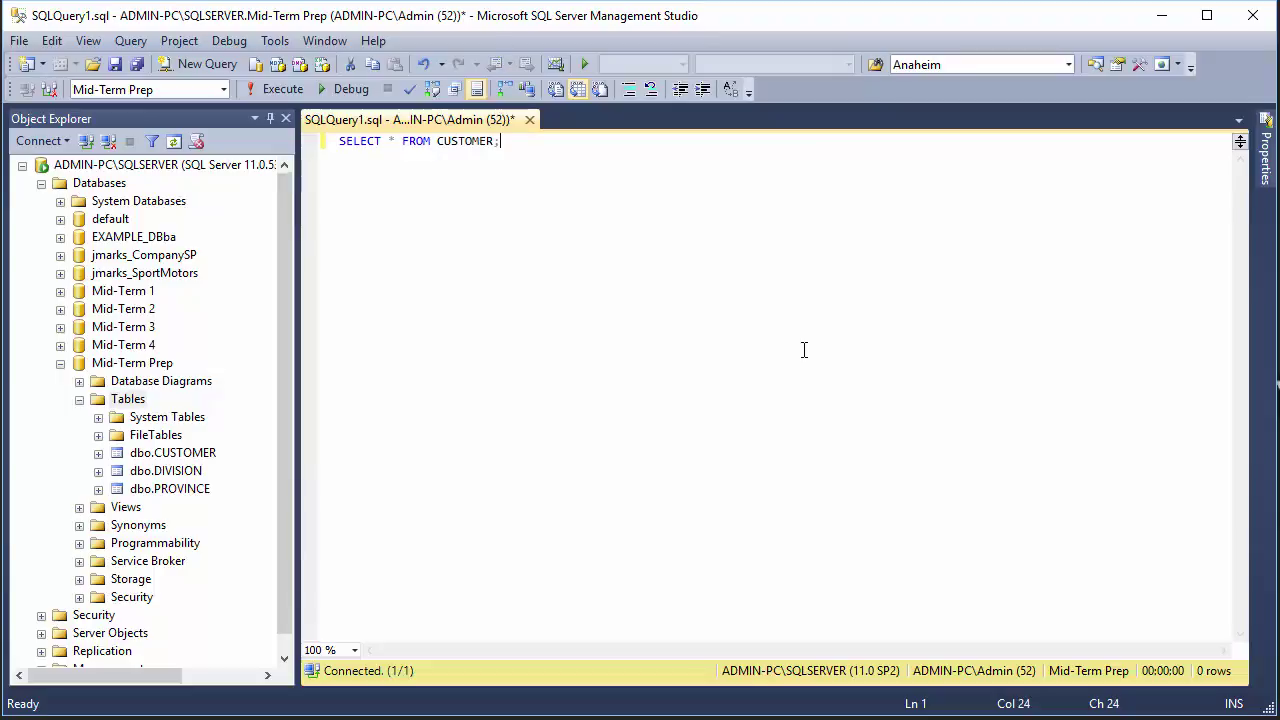
{"action": "key", "text": "ctrl+a"}
{"action": "key", "text": "F5"}
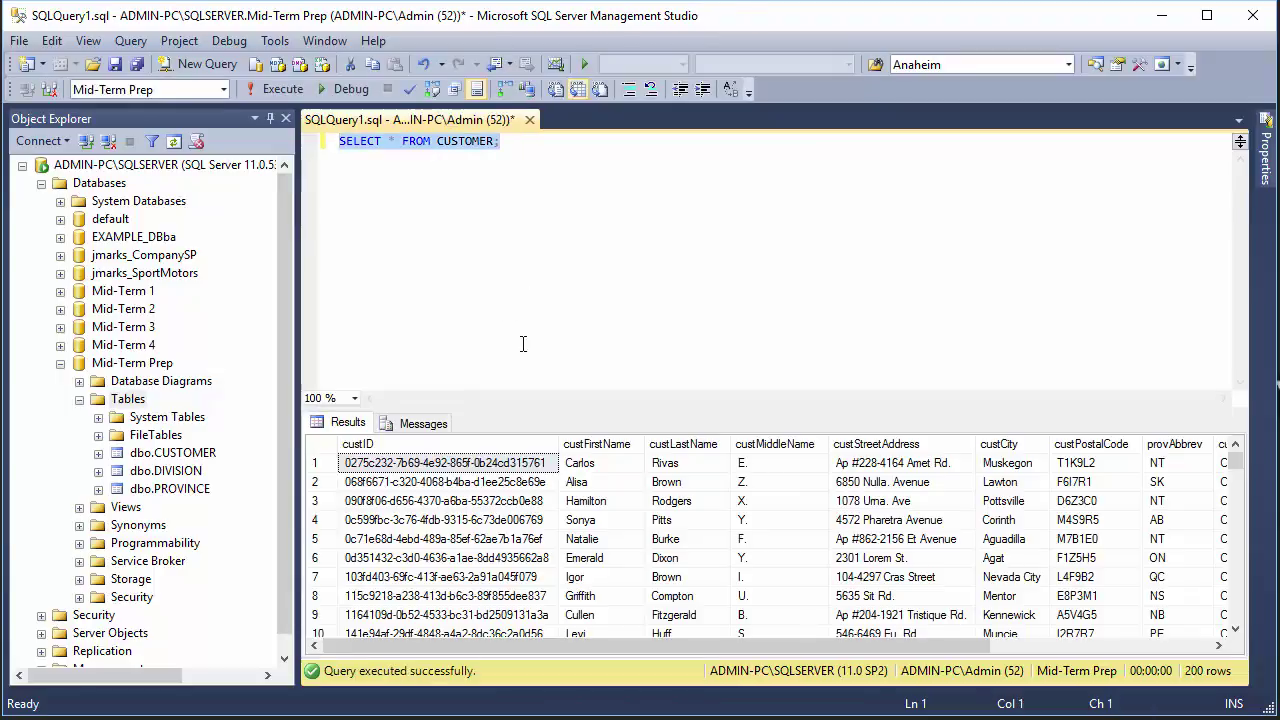
Step: Enlarge the query results pane and widen the custCity column to show its full values
{"action": "left_click_drag", "start_coordinate": [505, 407], "coordinate": [537, 245]}
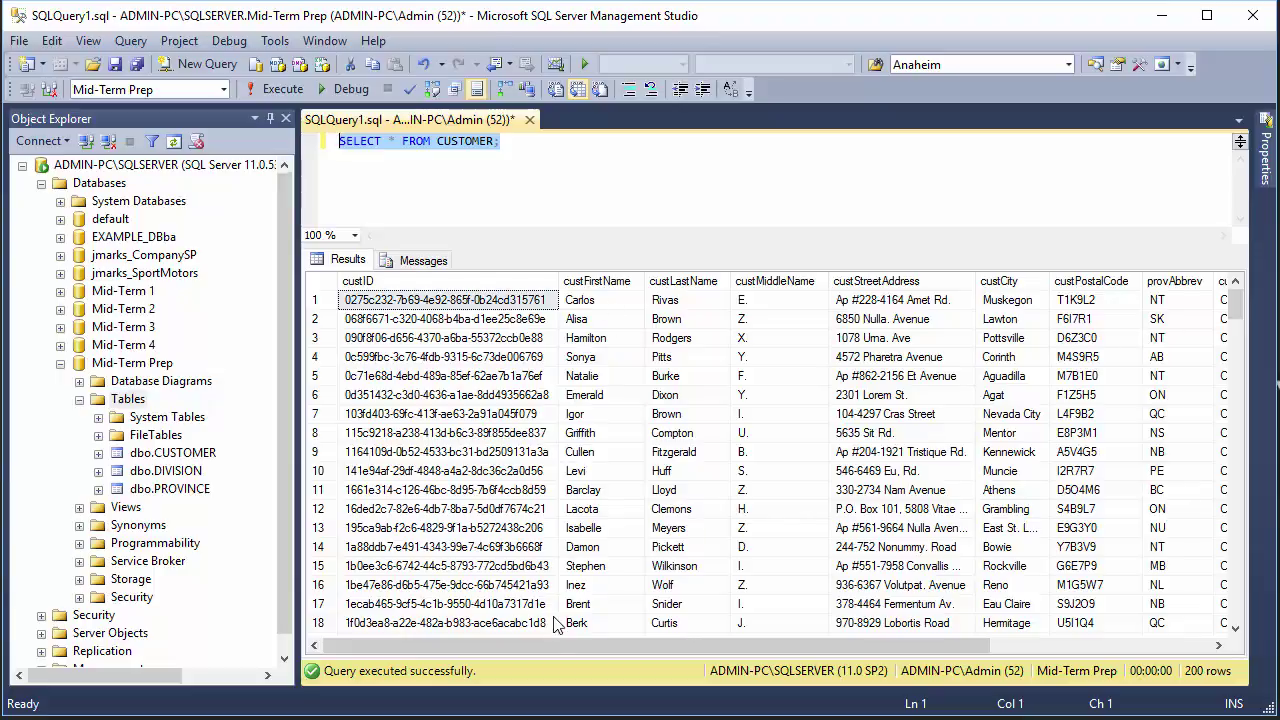
{"action": "left_click_drag", "start_coordinate": [546, 646], "coordinate": [803, 636]}
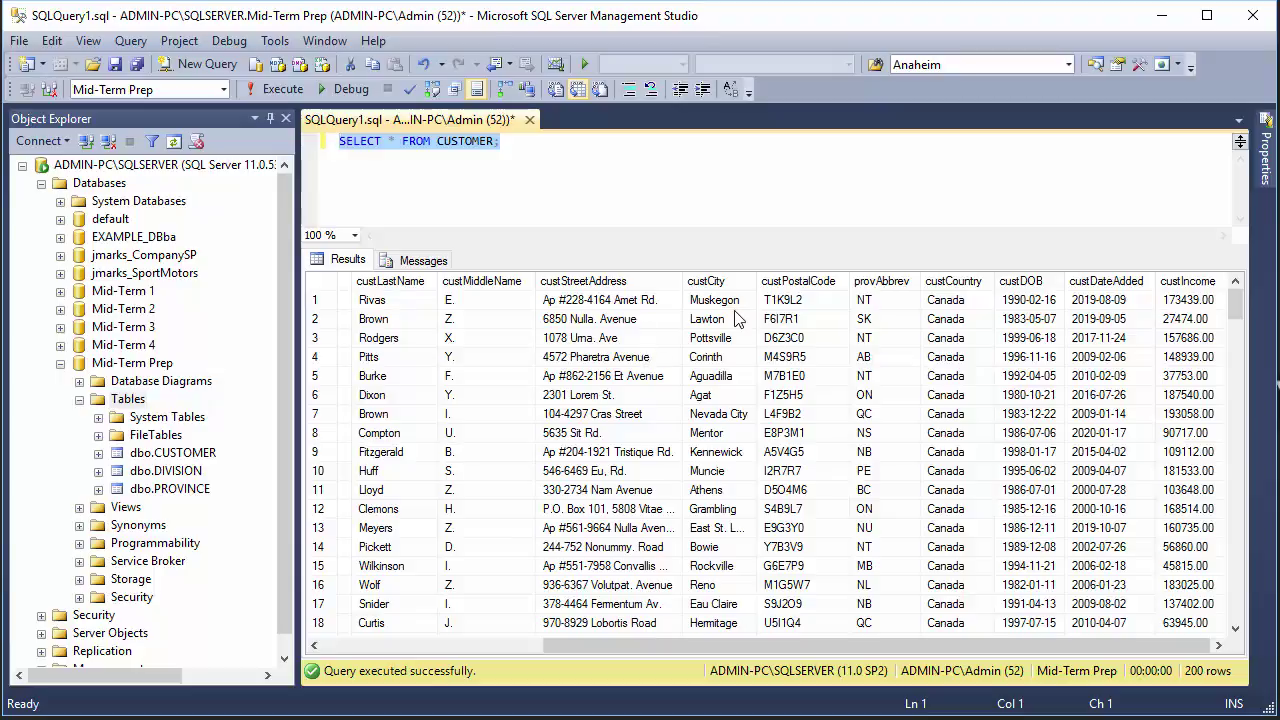
{"action": "left_click_drag", "start_coordinate": [757, 287], "coordinate": [767, 289]}
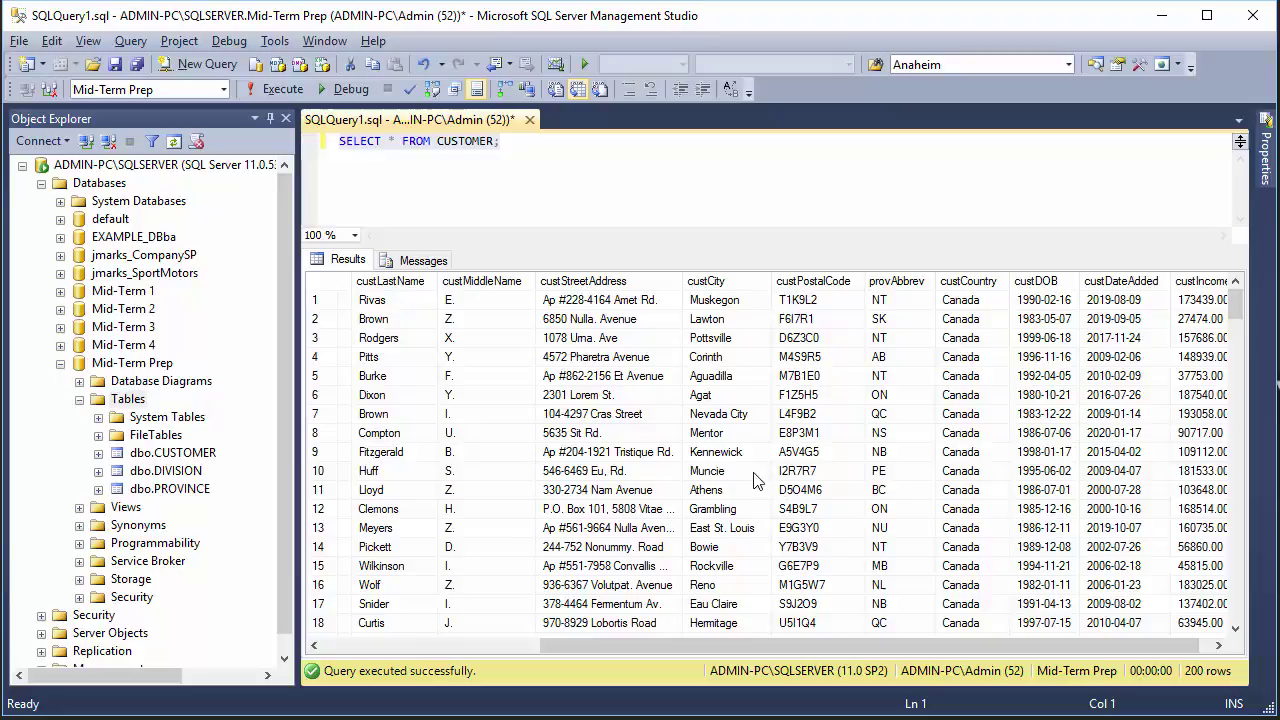
Step: Check the data type of custPostalCode in the workbook's CUSTOMER chart, and return to the query results
{"action": "key", "text": "alt+Tab"}
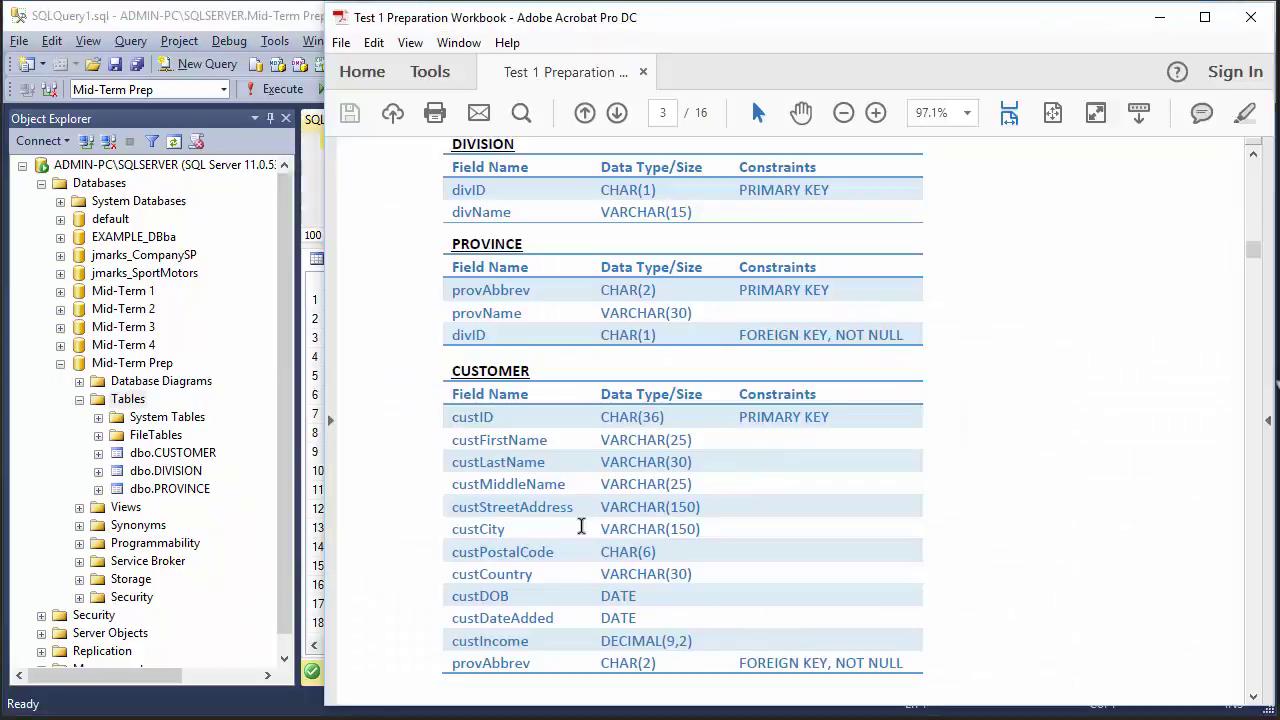
{"action": "mouse_move", "coordinate": [603, 548]}
{"action": "left_mouse_down"}
{"action": "mouse_move", "coordinate": [668, 540]}
{"action": "mouse_move", "coordinate": [637, 561]}
{"action": "mouse_move", "coordinate": [608, 554]}
{"action": "left_mouse_up"}
{"action": "left_click", "coordinate": [671, 554]}
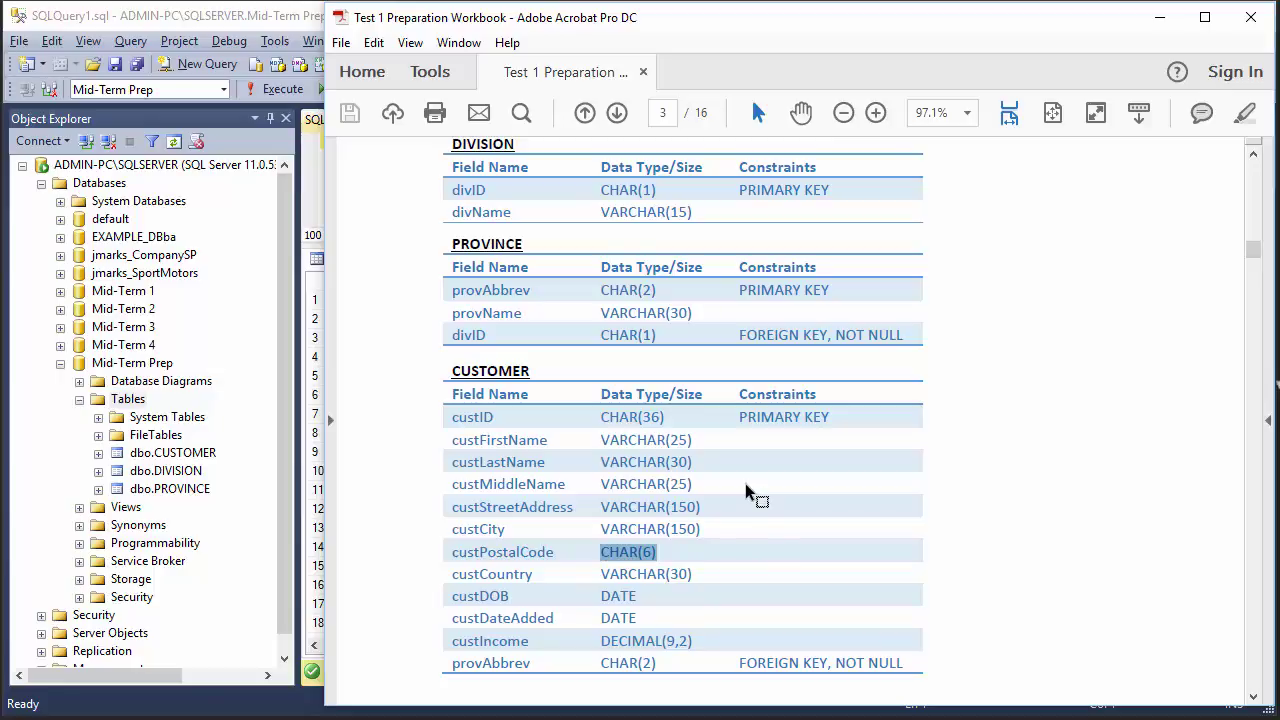
{"action": "key", "text": "alt+Tab"}
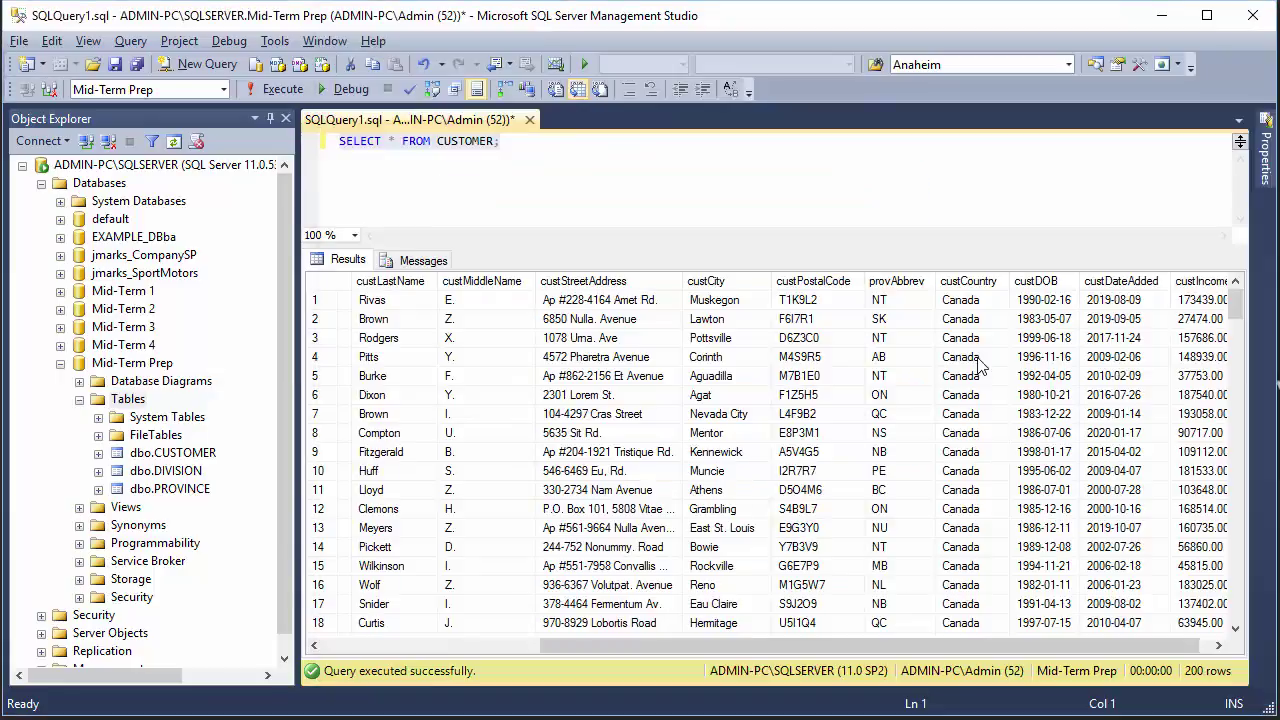
Step: Examine the two-letter province codes in the provAbbrev column of the CUSTOMER results
{"action": "left_click", "coordinate": [918, 283]}
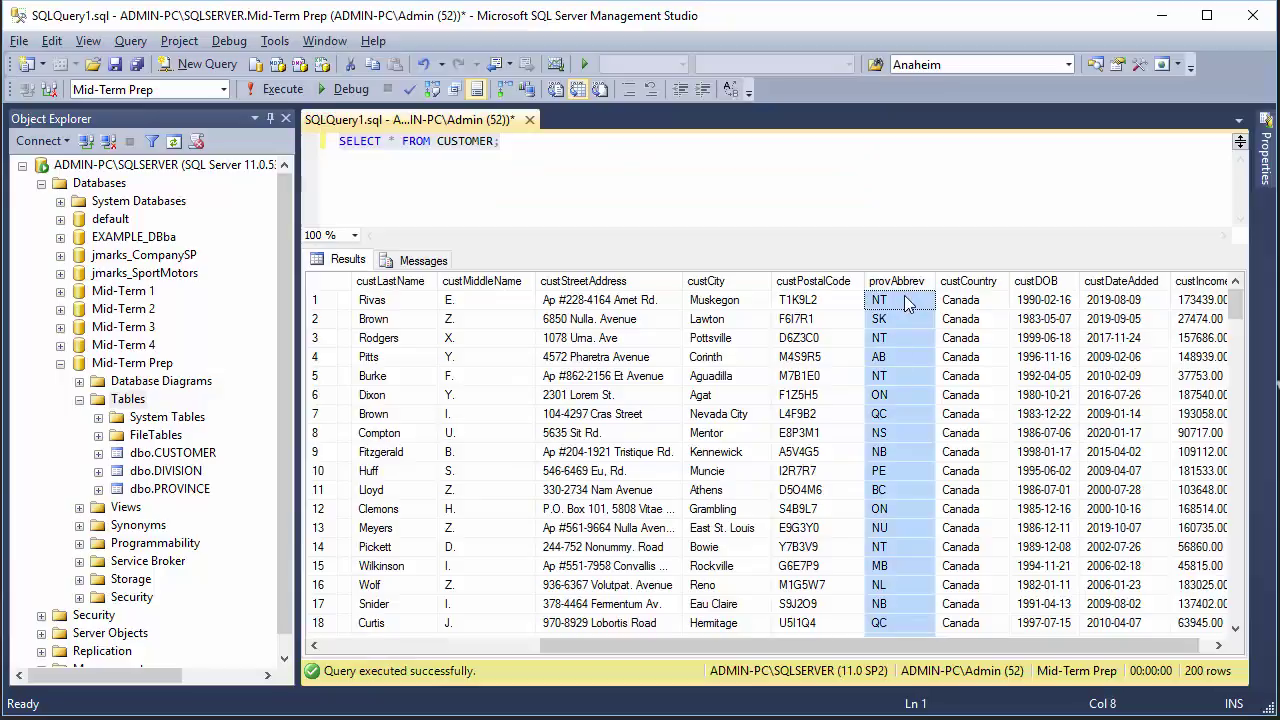
{"action": "left_click", "coordinate": [905, 302]}
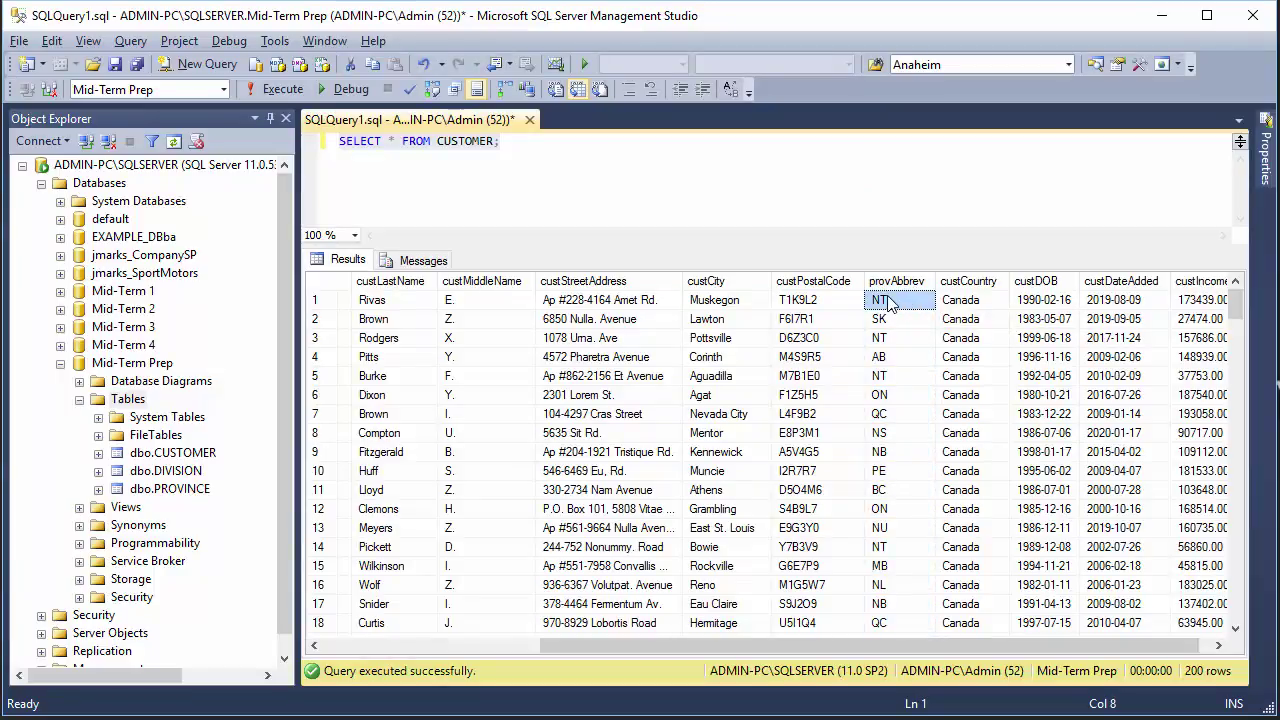
{"action": "left_click", "coordinate": [889, 321]}
{"action": "left_click", "coordinate": [893, 342]}
{"action": "left_click", "coordinate": [893, 361]}
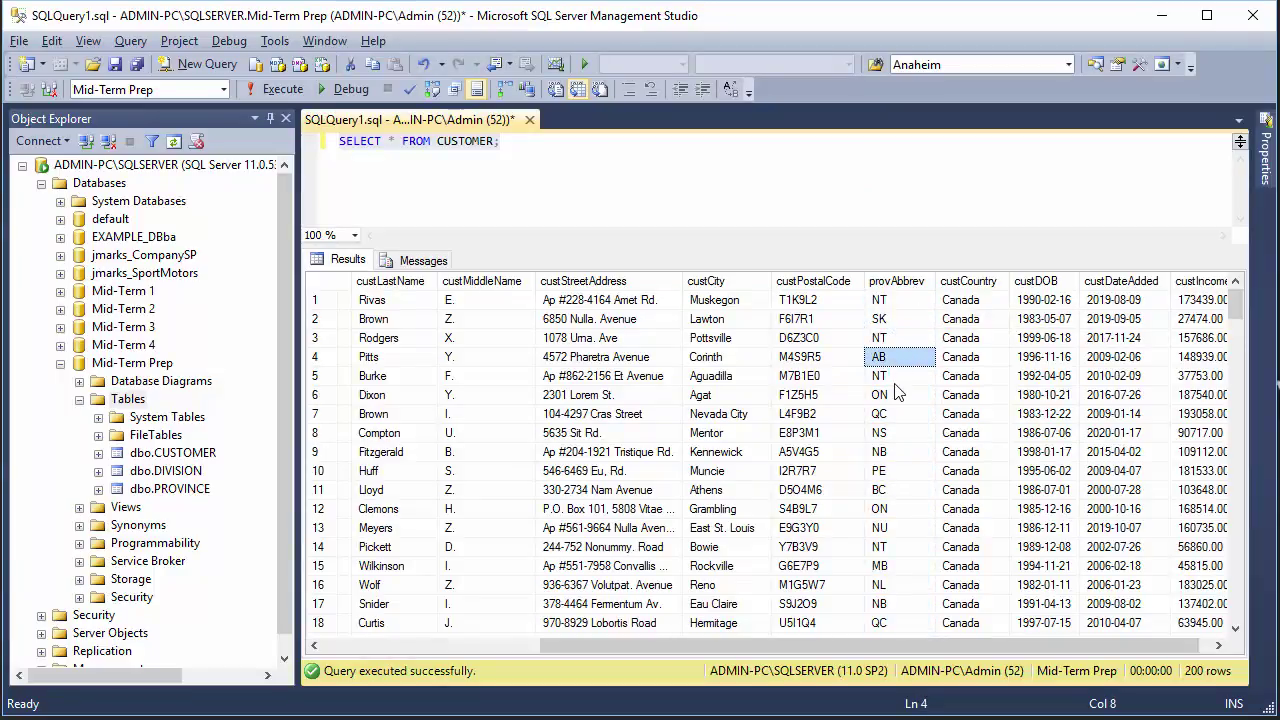
{"action": "left_click", "coordinate": [894, 398]}
{"action": "left_click", "coordinate": [897, 416]}
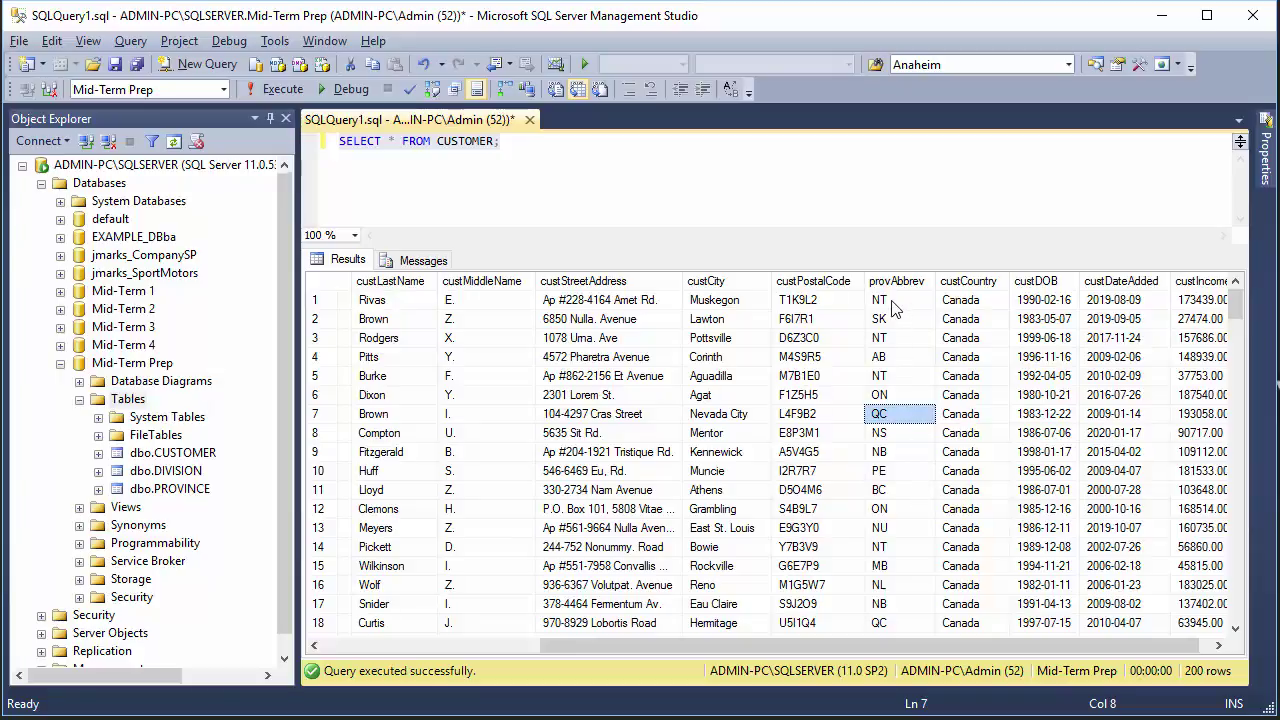
{"action": "left_click_drag", "start_coordinate": [896, 302], "coordinate": [902, 621]}
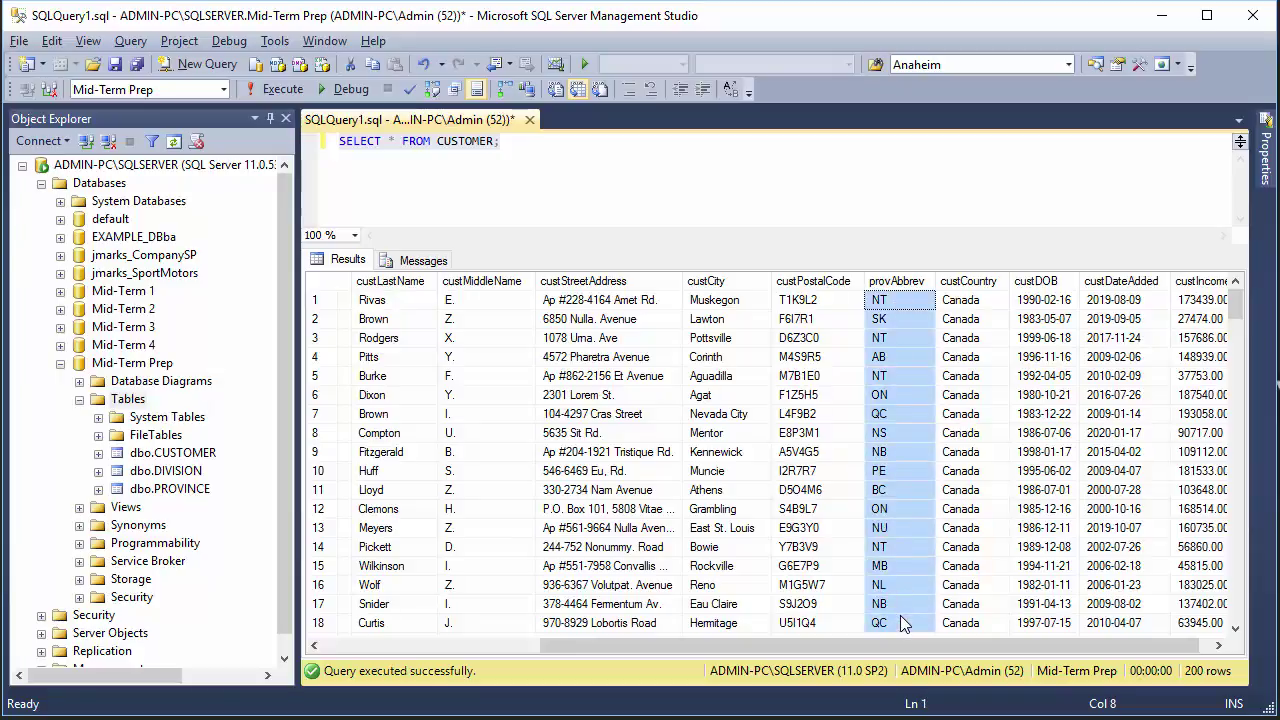
{"action": "left_click", "coordinate": [914, 452]}
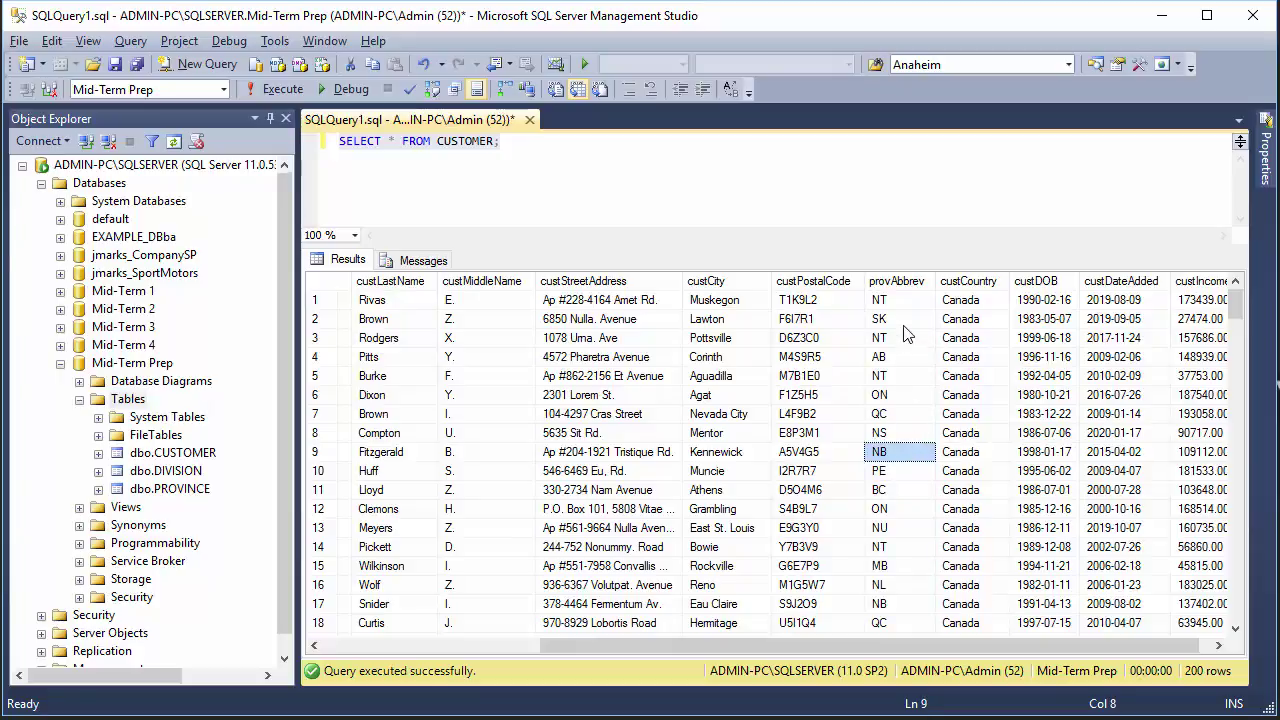
{"action": "left_click_drag", "start_coordinate": [904, 307], "coordinate": [904, 550]}
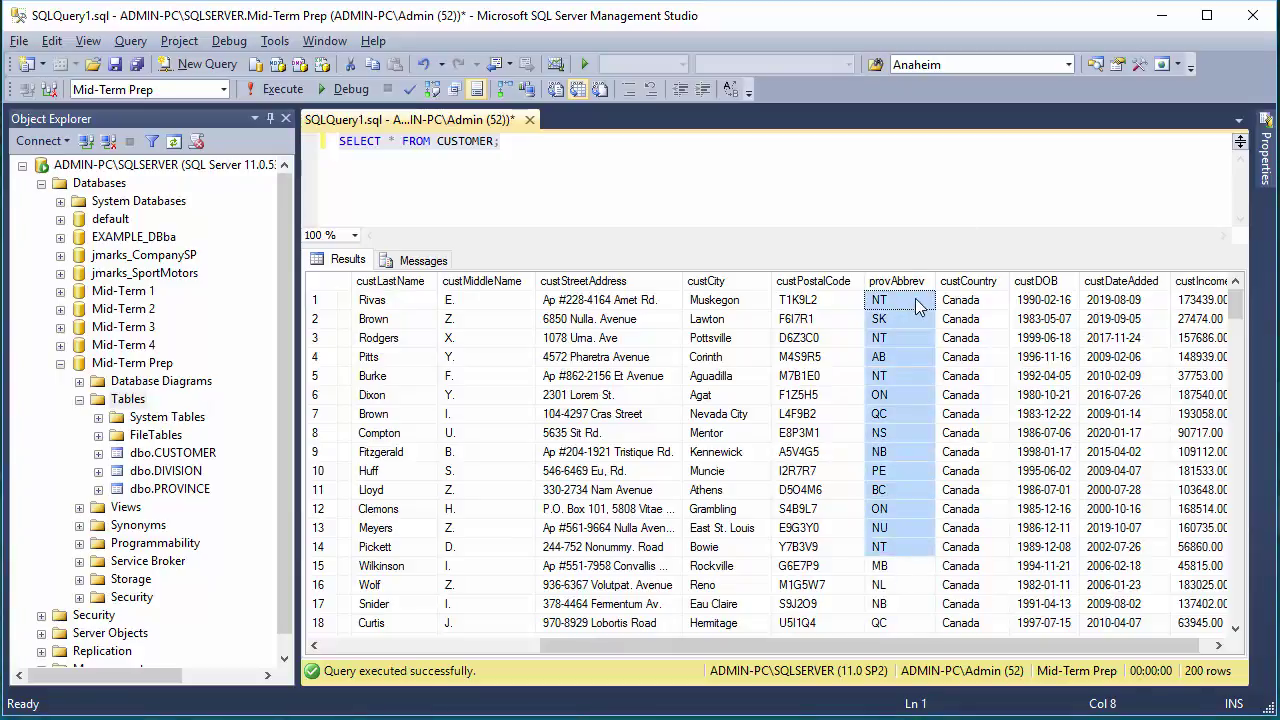
Step: Switch to Firefox, search Google for "canadian province abbreviations" in a new tab, and review the abbreviations beside their province names
{"action": "key", "text": "alt+Tab"}
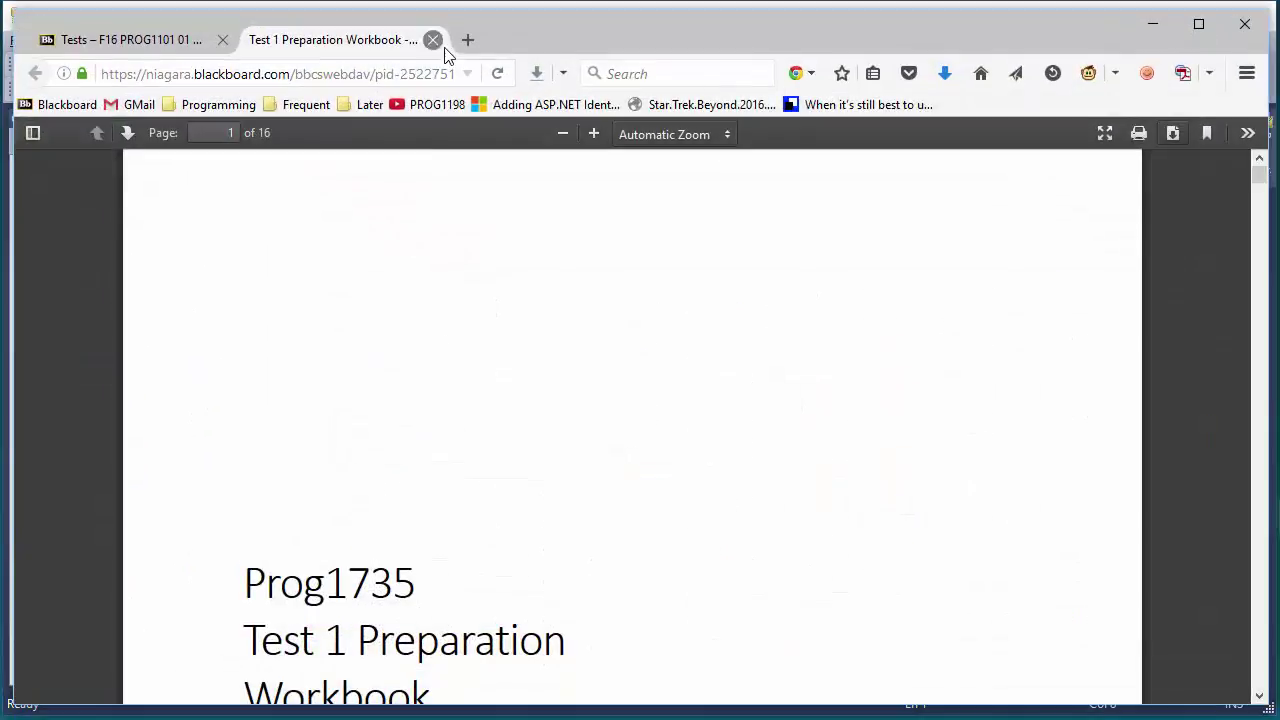
{"action": "key", "text": "ctrl+t"}
{"action": "type", "text": "goo"}
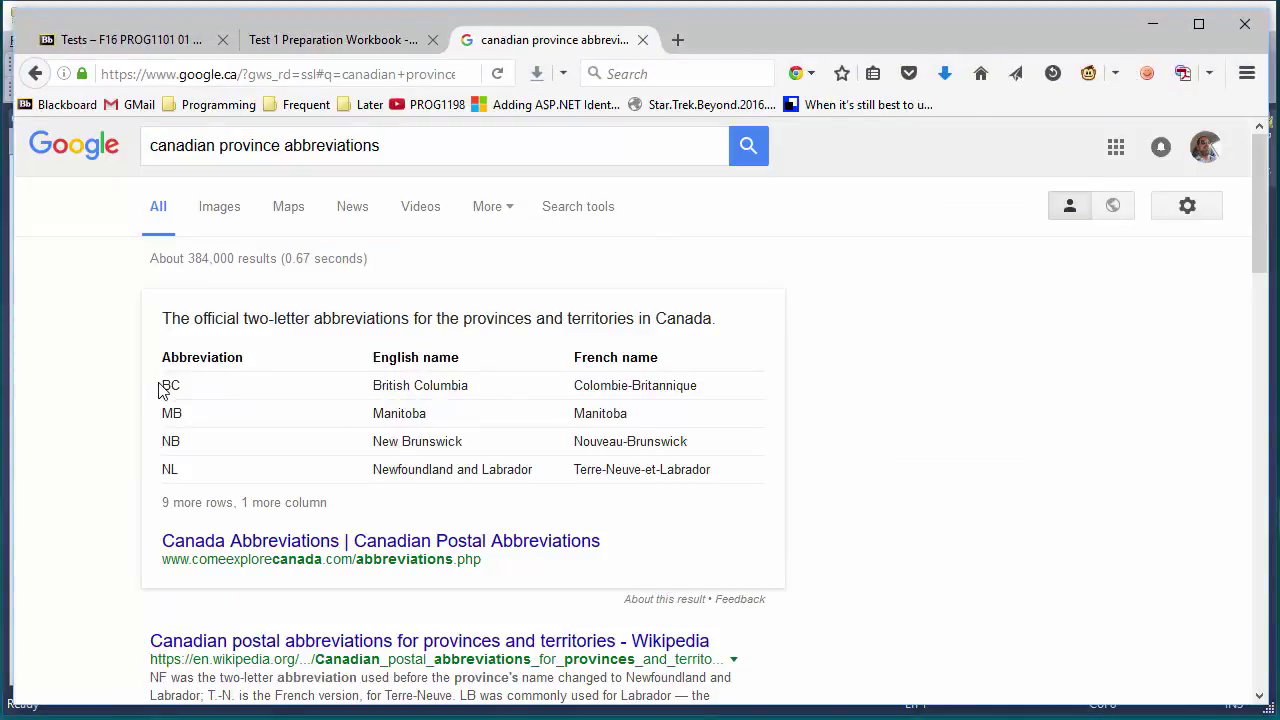
{"action": "left_click_drag", "start_coordinate": [166, 384], "coordinate": [571, 383]}
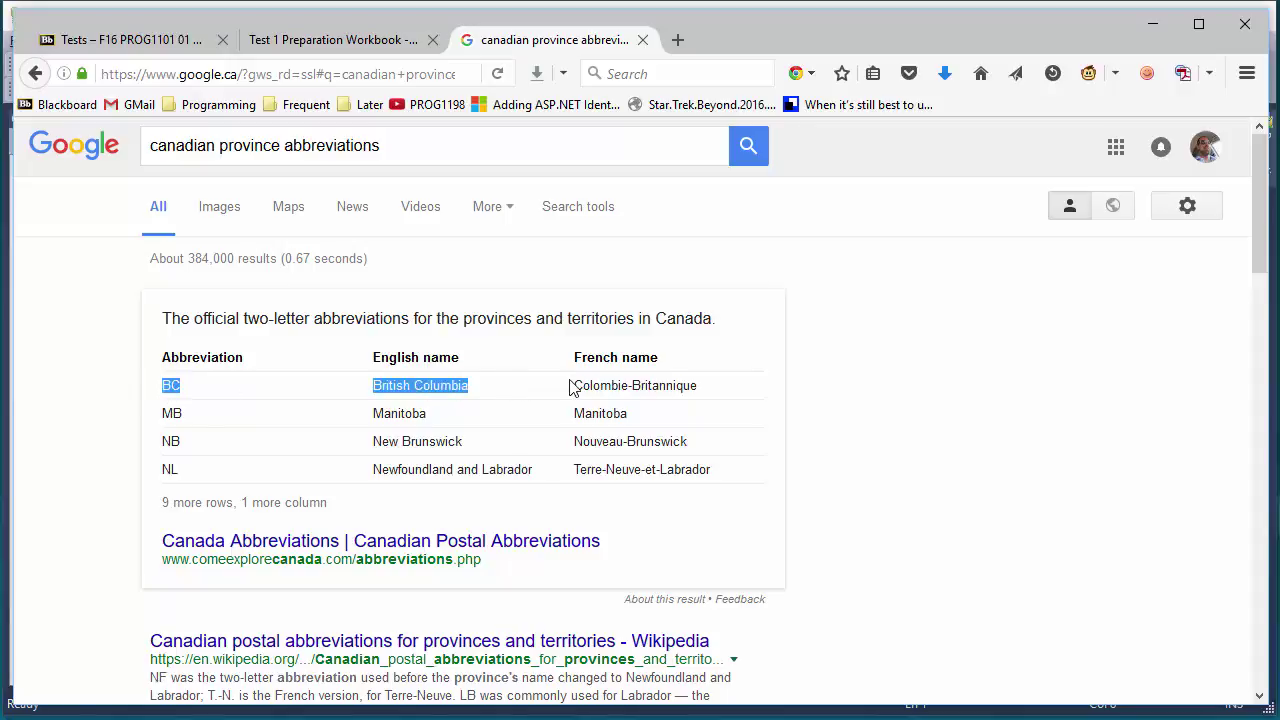
{"action": "left_click_drag", "start_coordinate": [505, 413], "coordinate": [557, 474]}
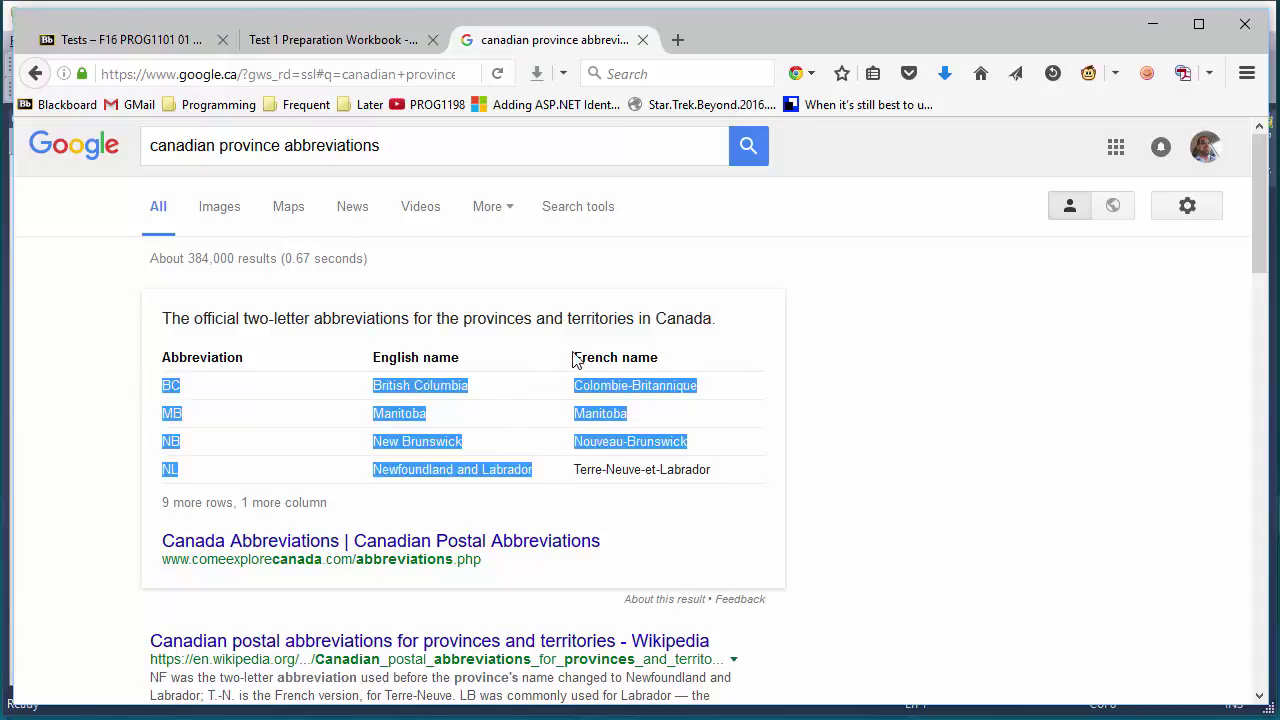
Step: Close the search and workbook tabs in Firefox, and minimize the browser to return to the query results
{"action": "left_click", "coordinate": [643, 40]}
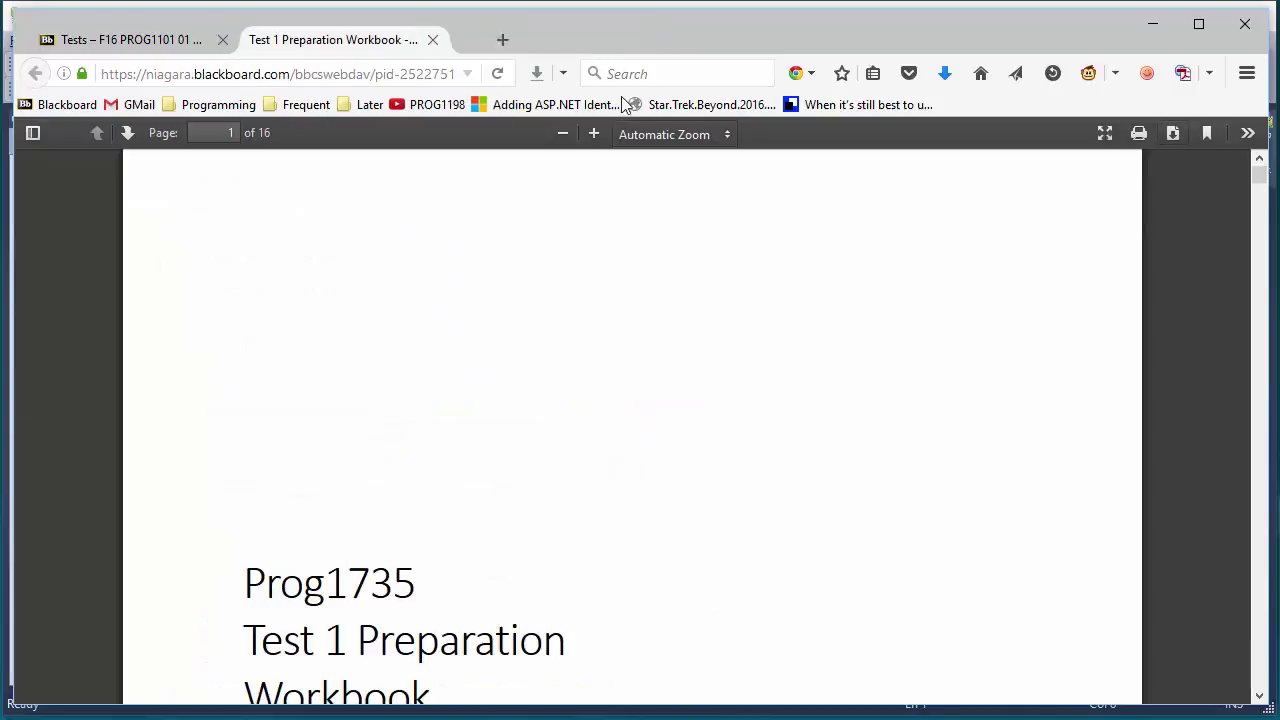
{"action": "left_click", "coordinate": [432, 40]}
{"action": "left_click", "coordinate": [1153, 23]}
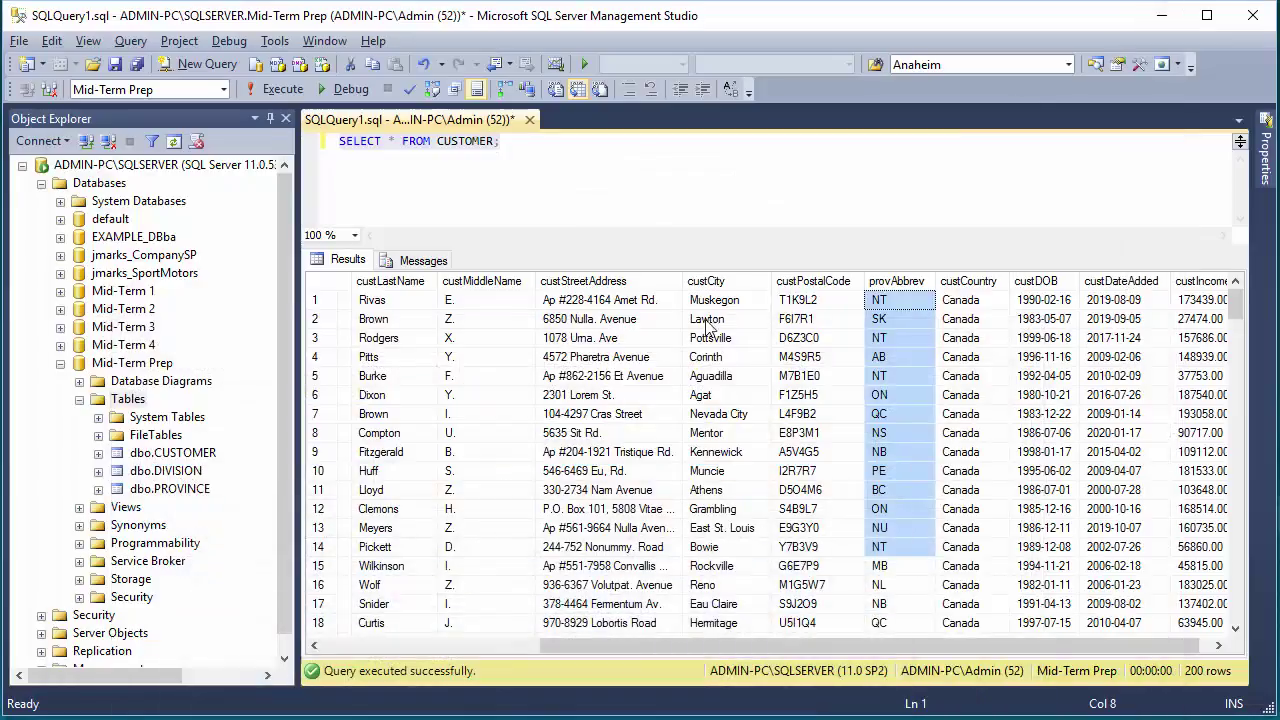
Step: Review the remaining CUSTOMER columns from custCountry to custIncome, and return to the custID column
{"action": "left_click", "coordinate": [978, 302]}
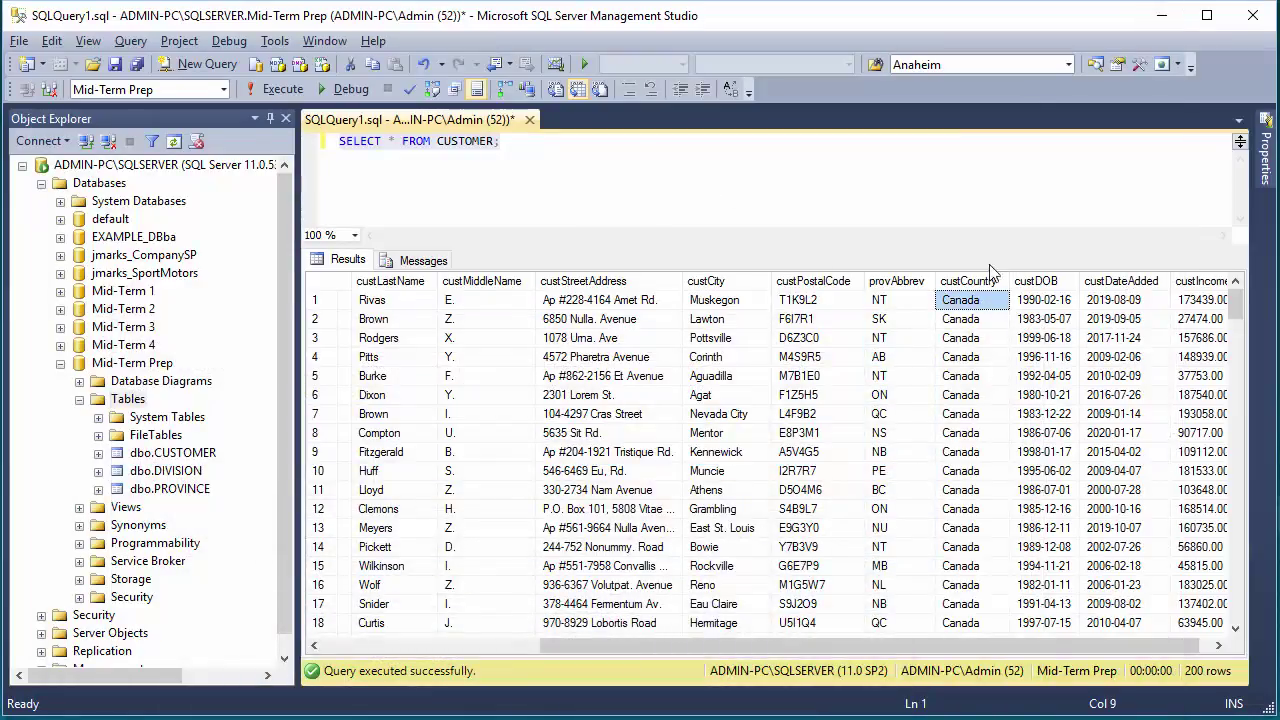
{"action": "mouse_move", "coordinate": [1238, 305]}
{"action": "left_mouse_down"}
{"action": "mouse_move", "coordinate": [1243, 605]}
{"action": "mouse_move", "coordinate": [1238, 302]}
{"action": "left_mouse_up"}
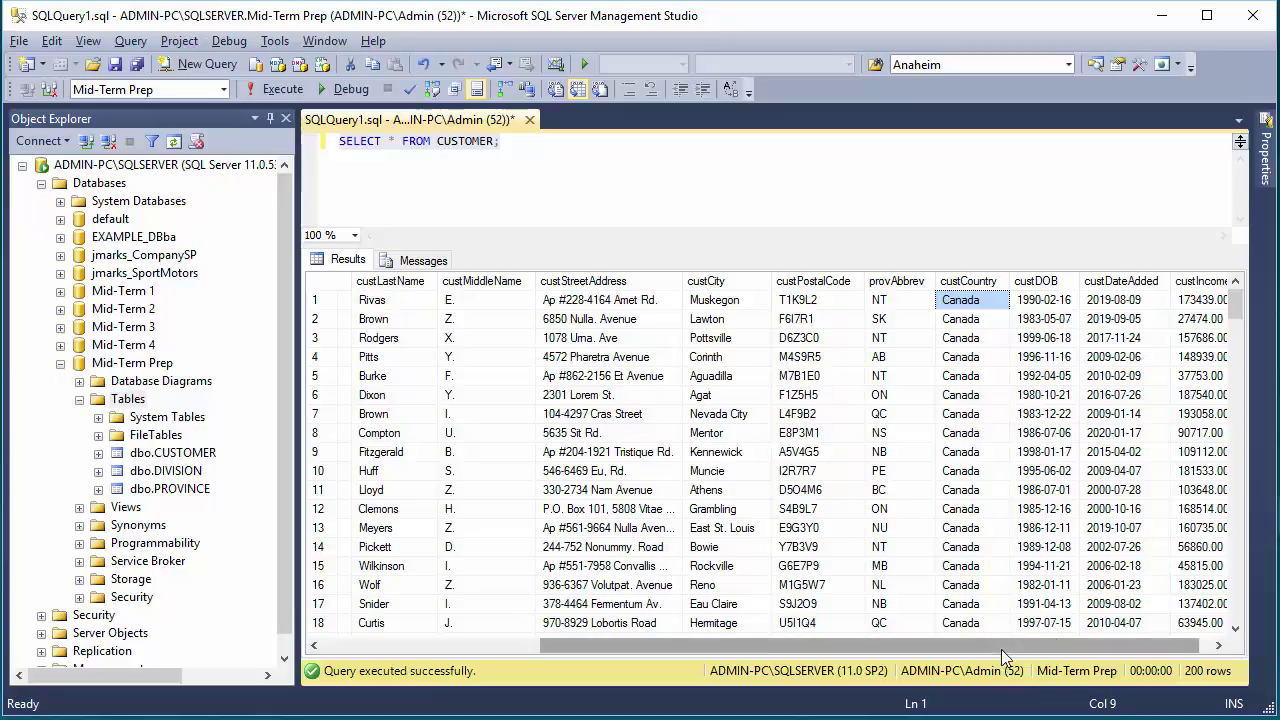
{"action": "left_click_drag", "start_coordinate": [1001, 649], "coordinate": [1126, 649]}
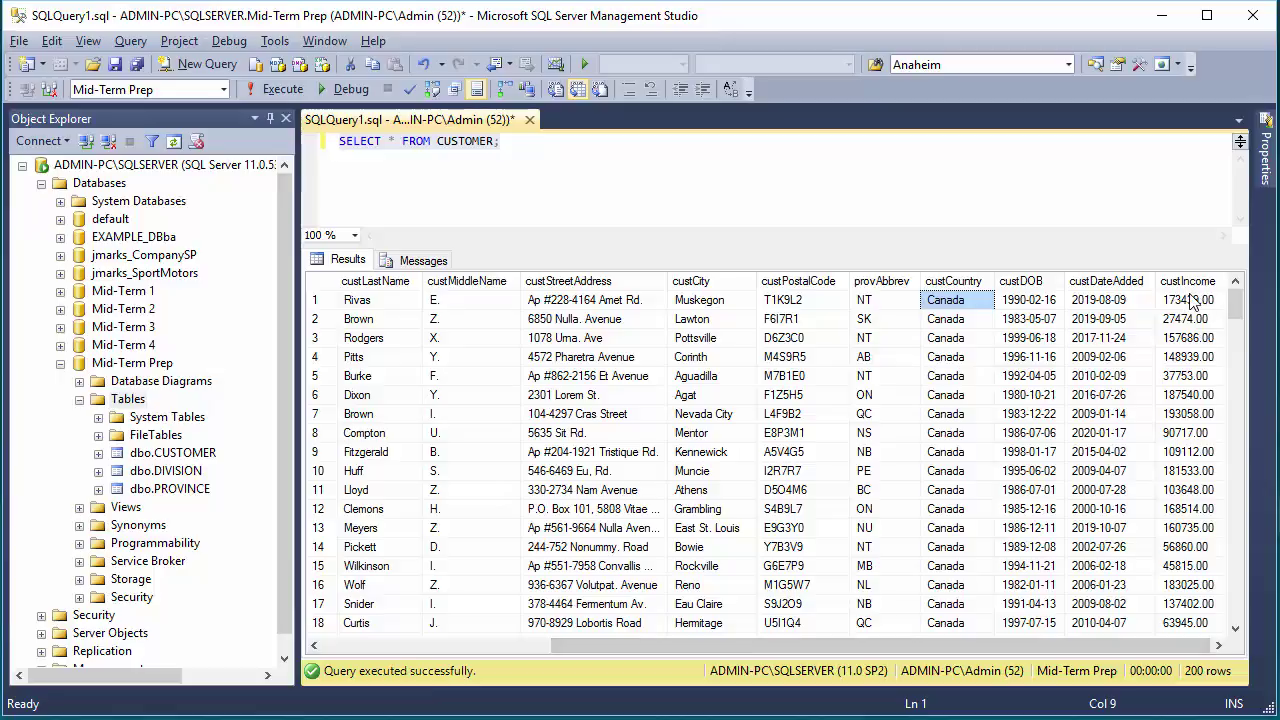
{"action": "left_click_drag", "start_coordinate": [1150, 643], "coordinate": [585, 703]}
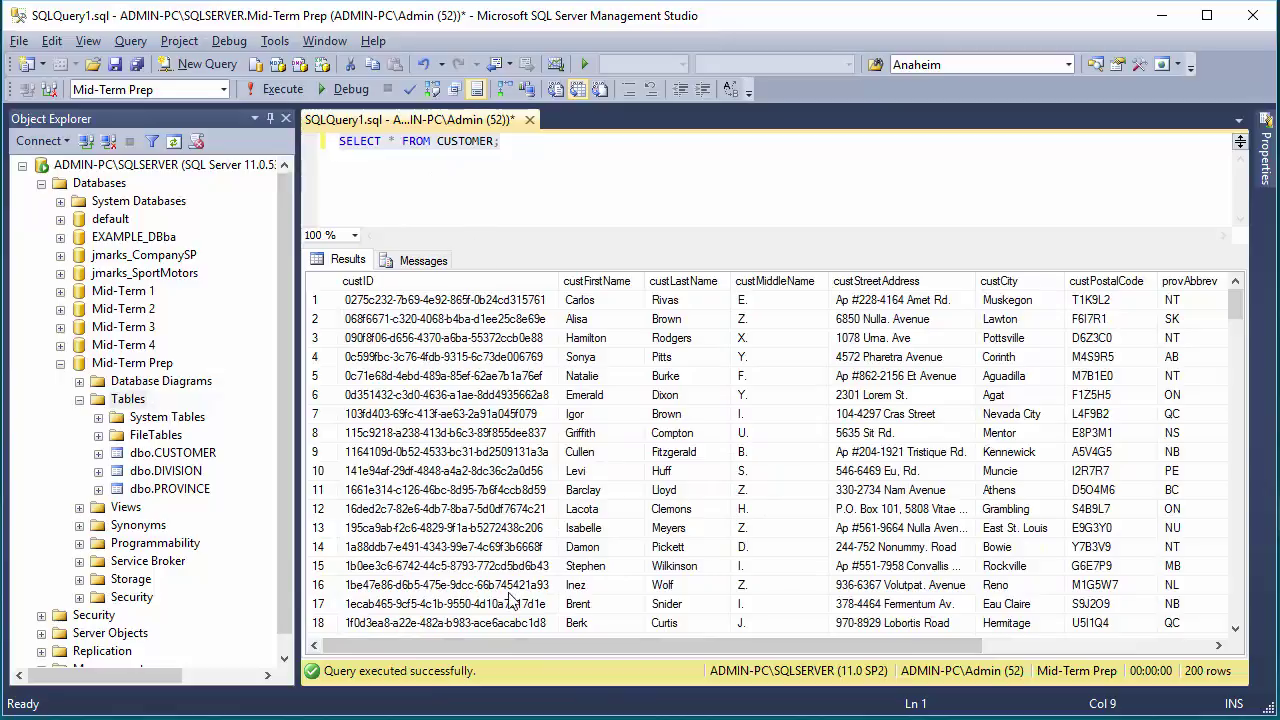
Step: Replace the CUSTOMER query with SELECT * FROM DIVISION; and run it
{"action": "left_click_drag", "start_coordinate": [507, 644], "coordinate": [735, 644]}
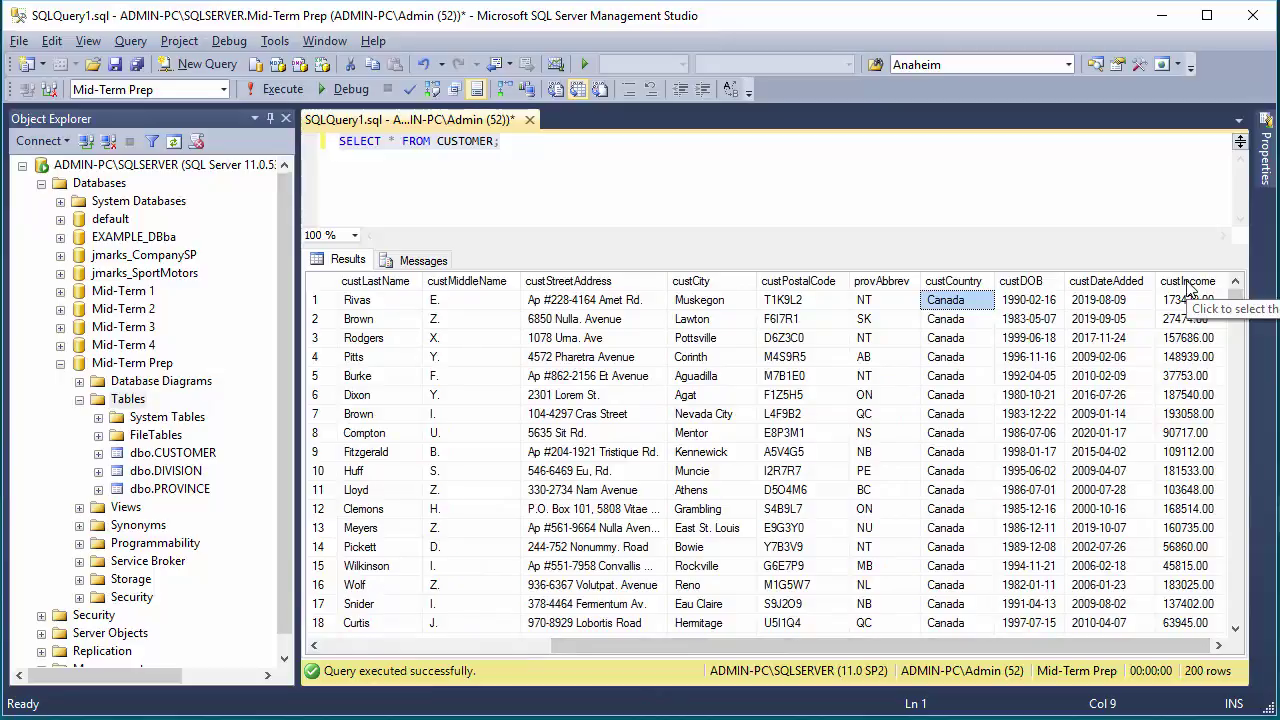
{"action": "left_click", "coordinate": [449, 644]}
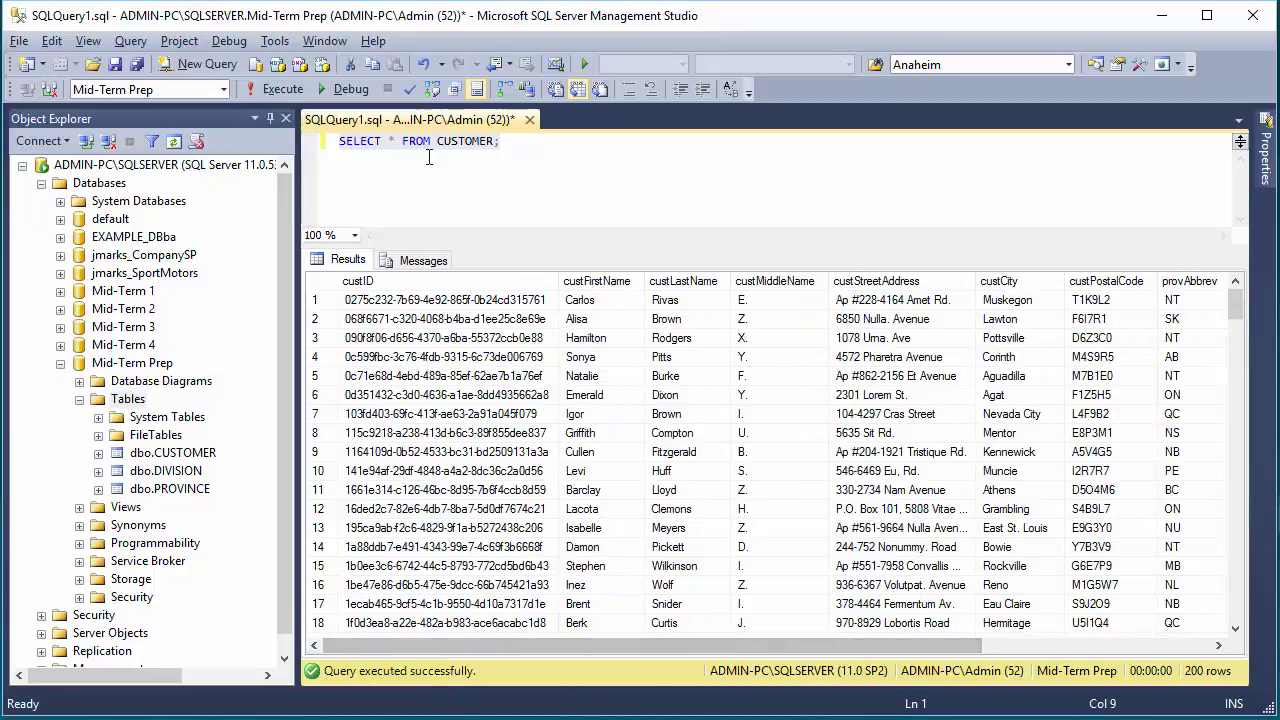
{"action": "left_click", "coordinate": [502, 141]}
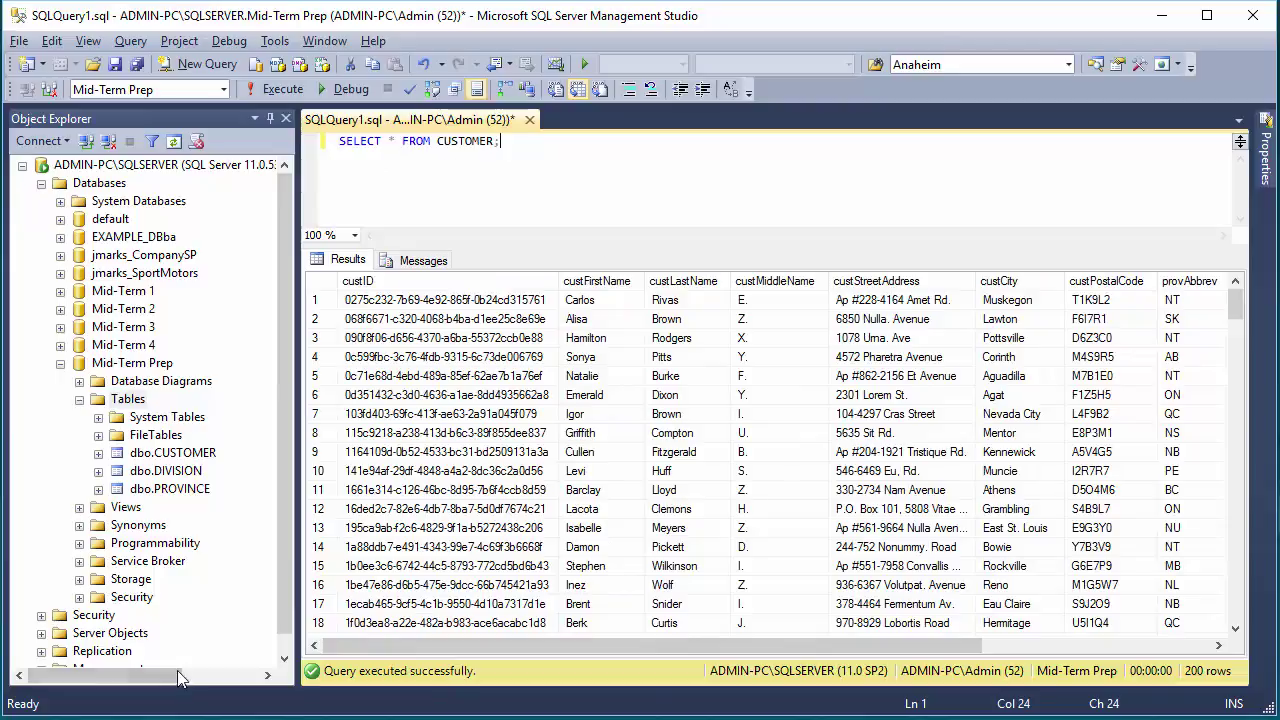
{"action": "left_click_drag", "start_coordinate": [522, 148], "coordinate": [312, 147]}
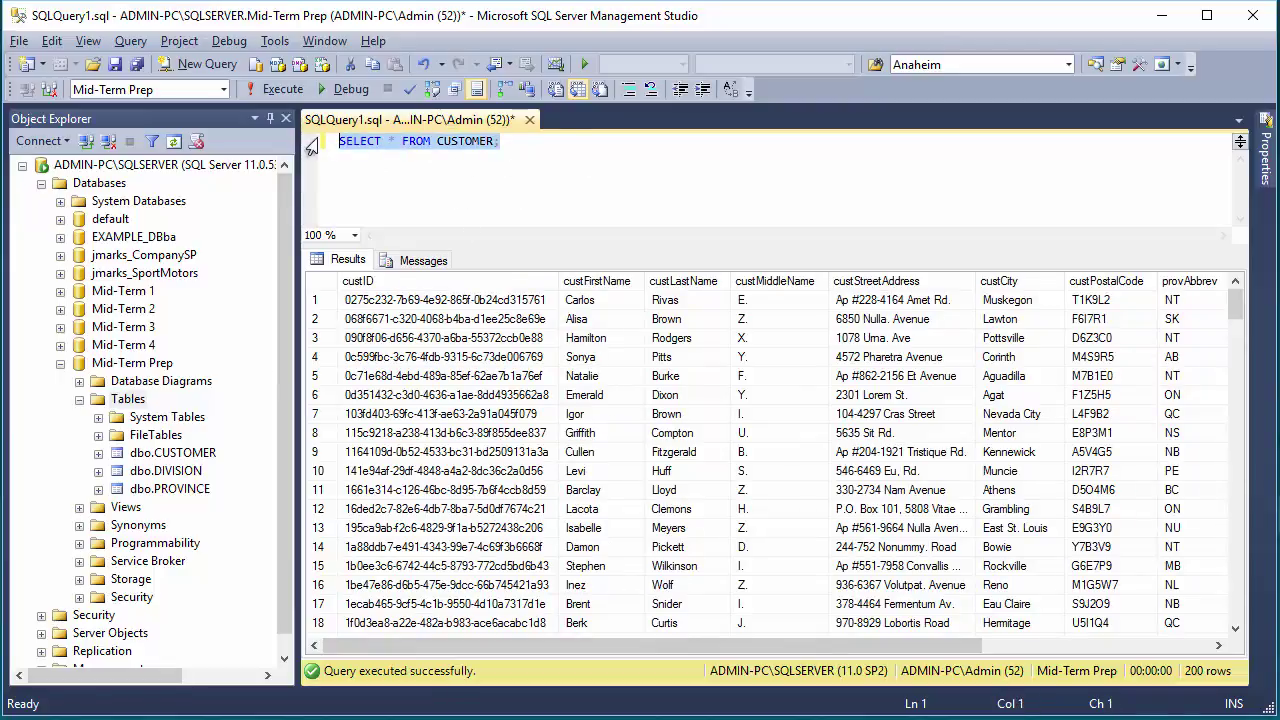
{"action": "type", "text": "SELECT * FROM DIVISION"}
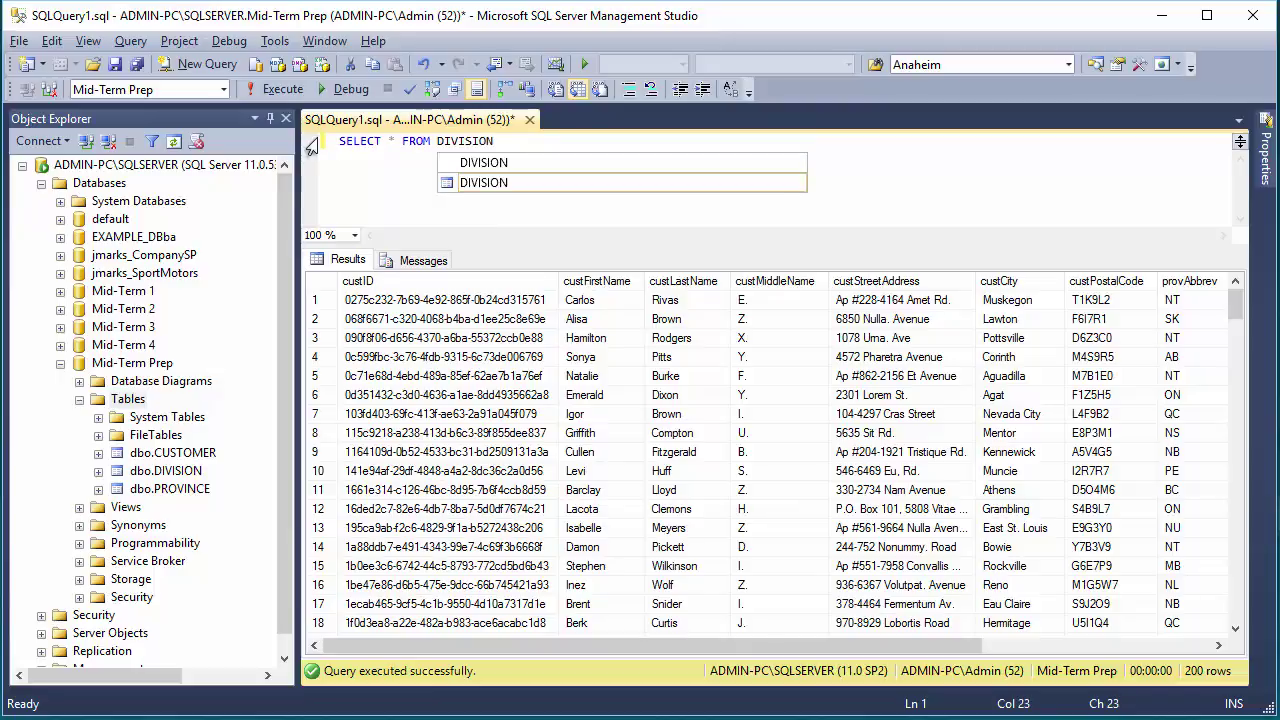
{"action": "type", "text": ";"}
{"action": "key", "text": "shift+Home"}
{"action": "key", "text": "F5"}
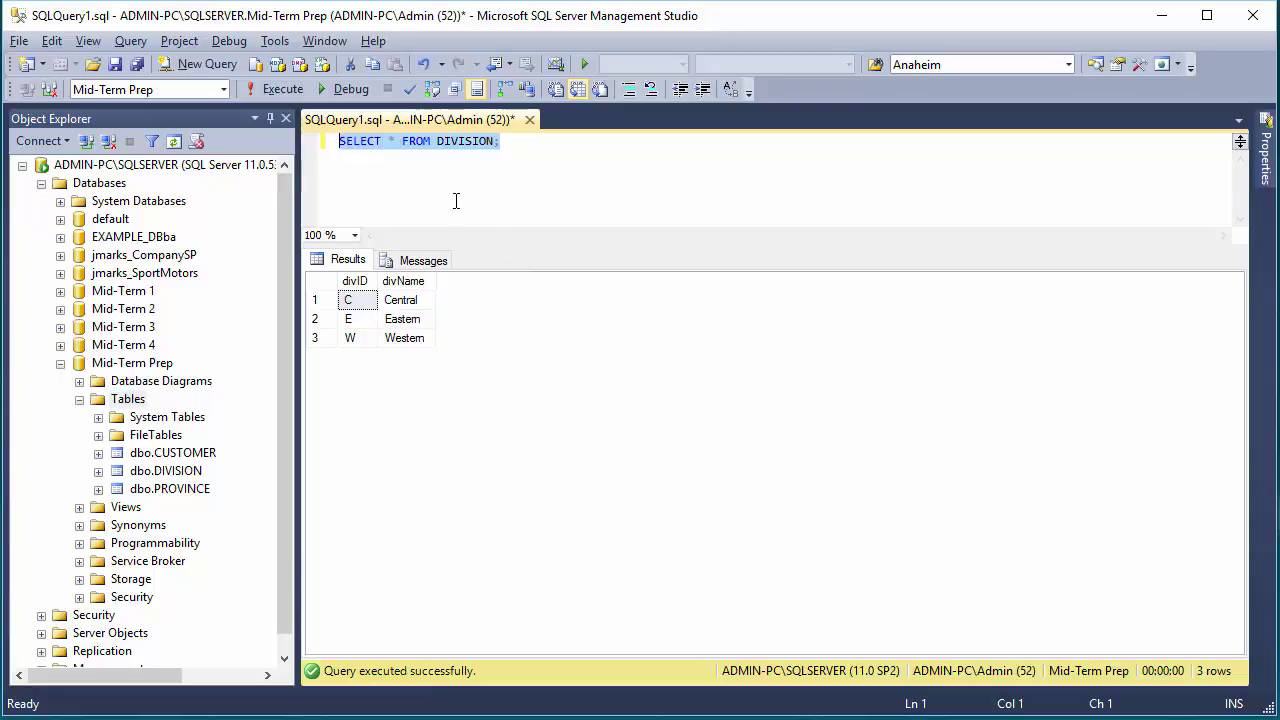
Step: Add the query SELECT * FROM PROVINCE; on a new line below the DIVISION query
{"action": "left_click", "coordinate": [553, 146]}
{"action": "key", "text": "shift+Home"}
{"action": "left_click", "coordinate": [552, 146]}
{"action": "key", "text": "Return"}
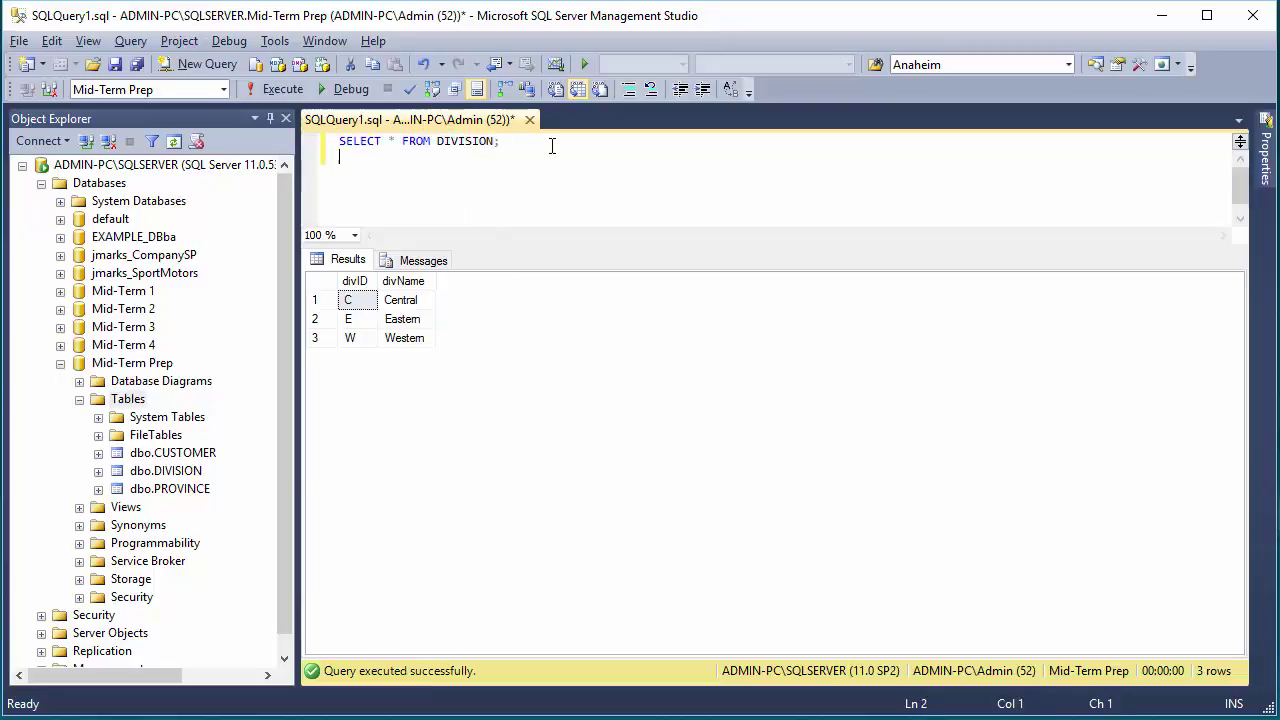
{"action": "type", "text": "SELECT * FRO"}
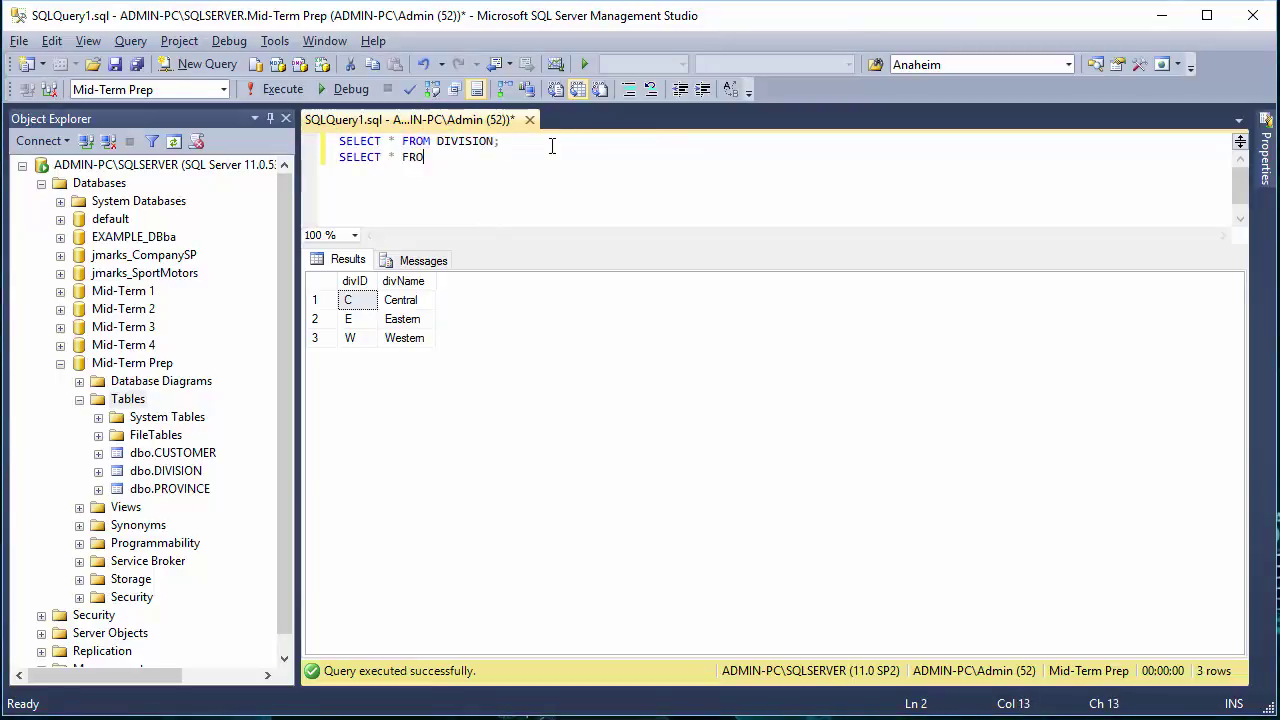
{"action": "type", "text": "M PROVINCE;"}
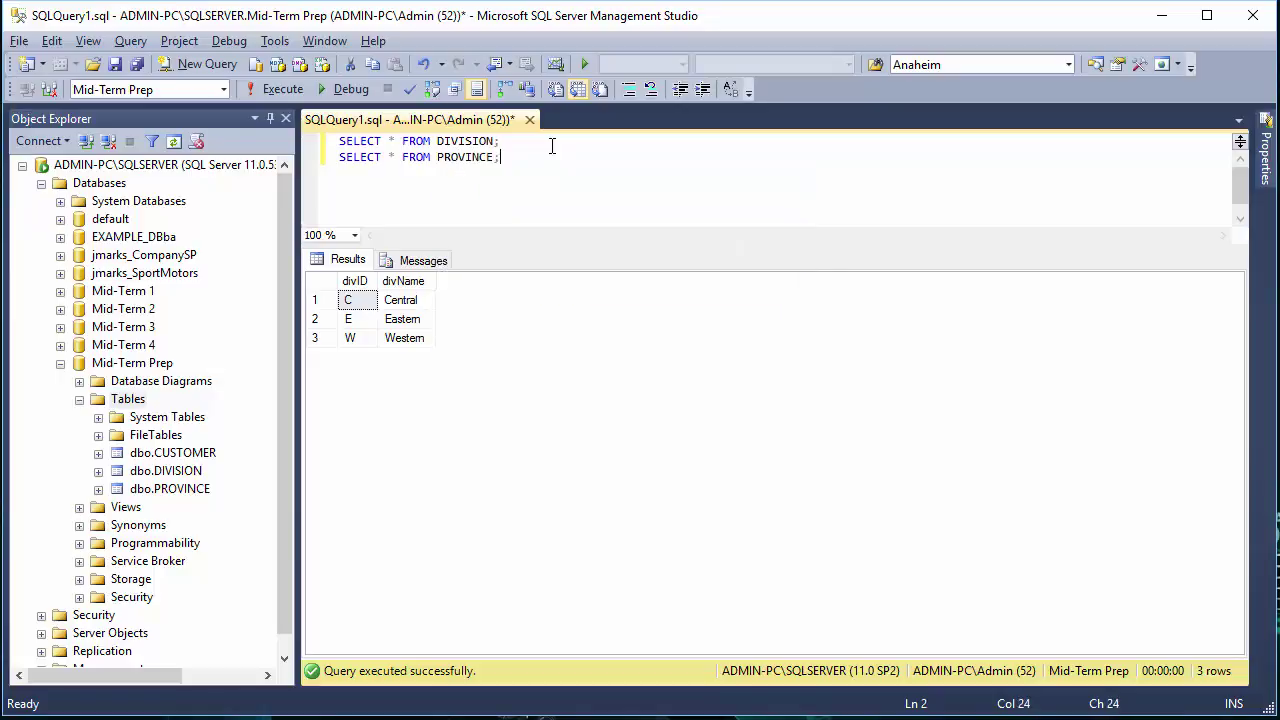
Step: Run the DIVISION and PROVINCE queries together, and resize the result areas so that every PROVINCE row fits
{"action": "key", "text": "ctrl+shift+Home"}
{"action": "key", "text": "F5"}
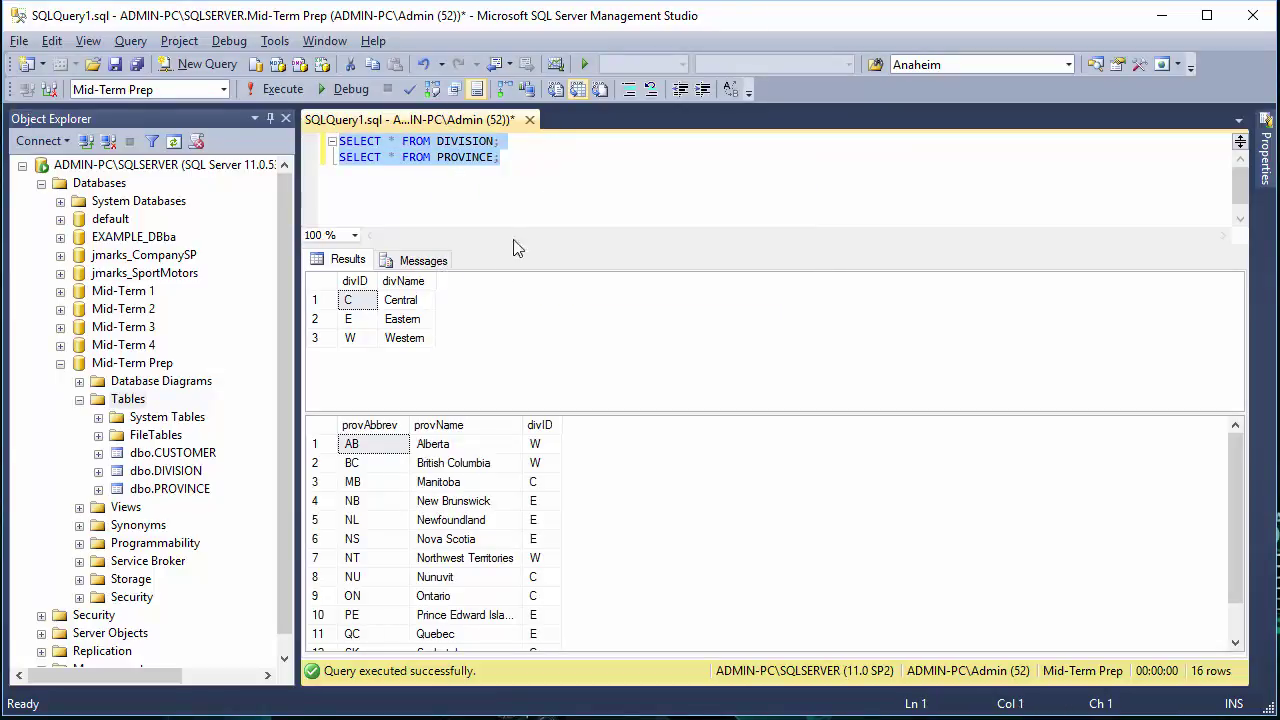
{"action": "left_click_drag", "start_coordinate": [505, 245], "coordinate": [506, 211]}
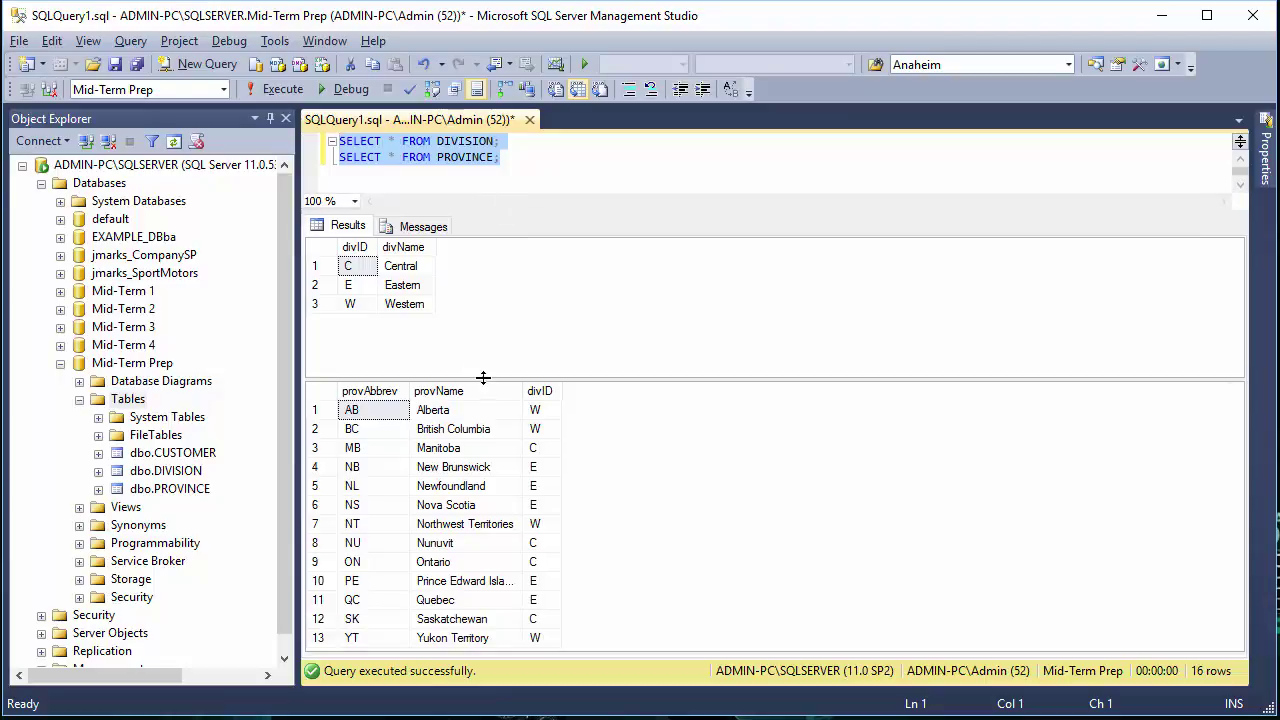
{"action": "left_click_drag", "start_coordinate": [485, 387], "coordinate": [489, 331]}
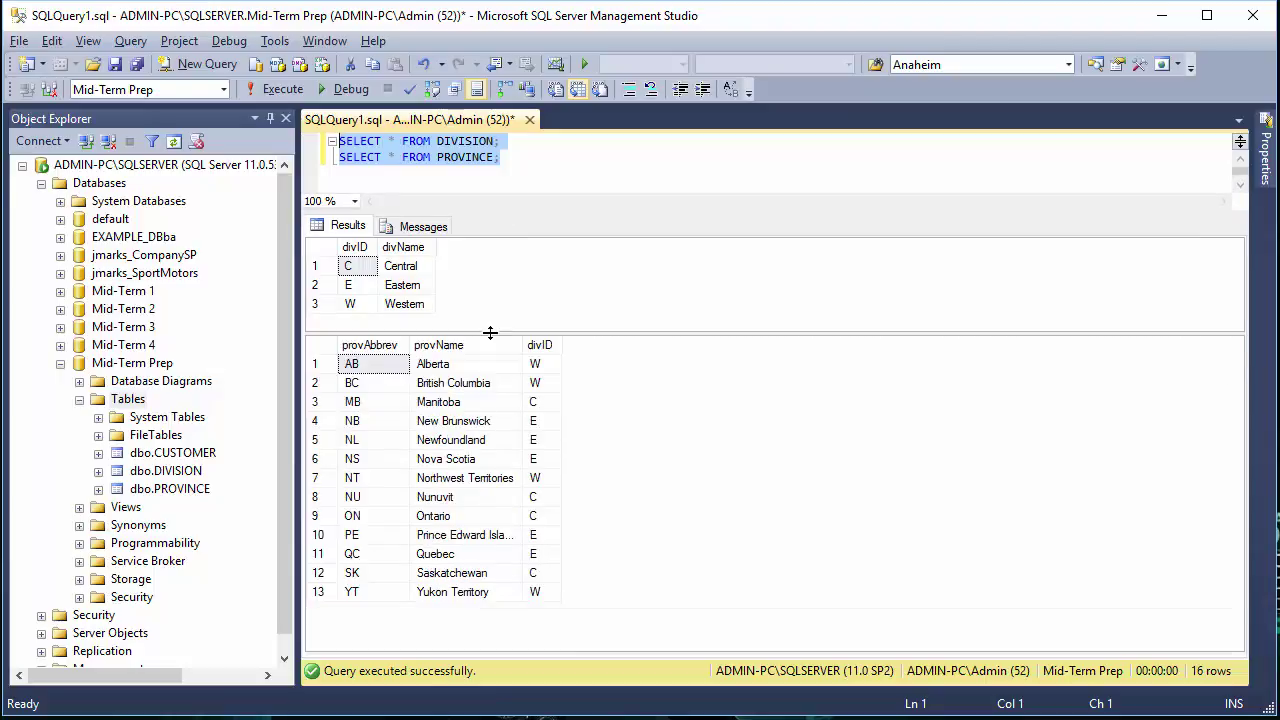
Step: Switch to the Test 1 Preparation Workbook in Acrobat, review the data diagram linking DIVISION, PROVINCE and CUSTOMER, and return to Management Studio
{"action": "key", "text": "alt+Tab"}
{"action": "key", "text": "alt+Tab"}
{"action": "key", "text": "alt+Tab"}
{"action": "key", "text": "alt+Tab"}
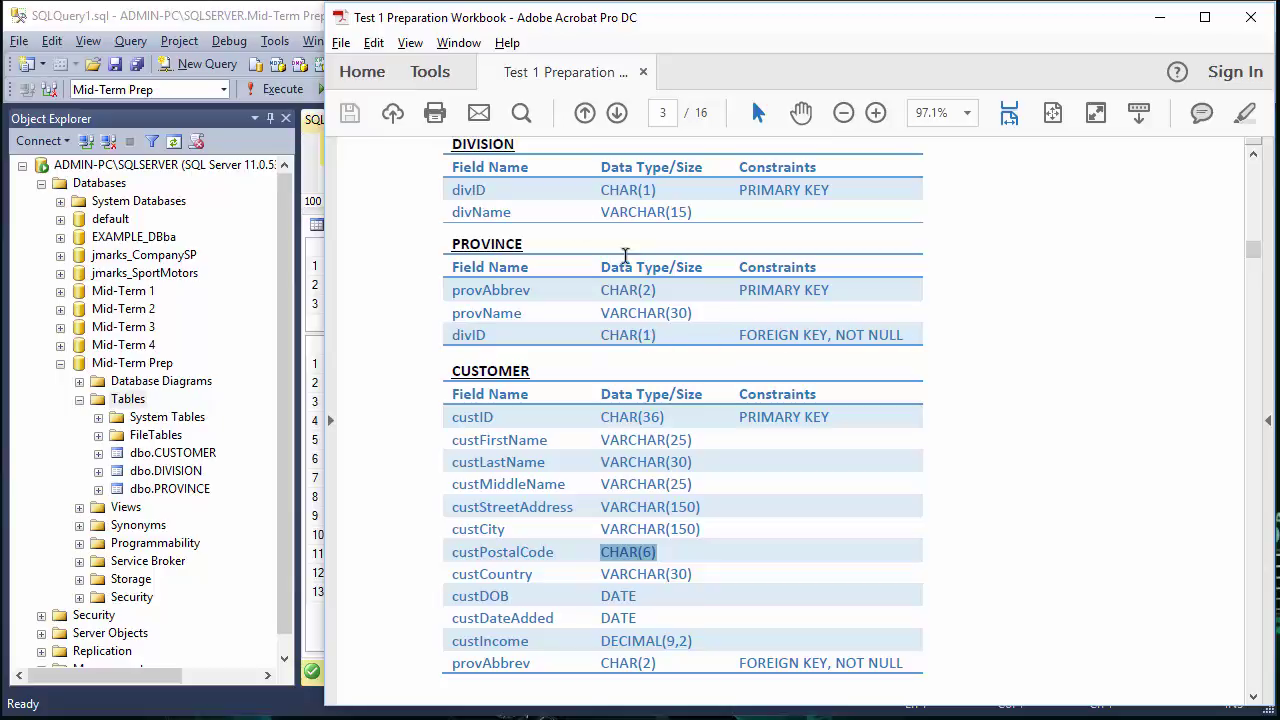
{"action": "scroll", "coordinate": [610, 262], "scroll_direction": "up", "scroll_amount": 7}
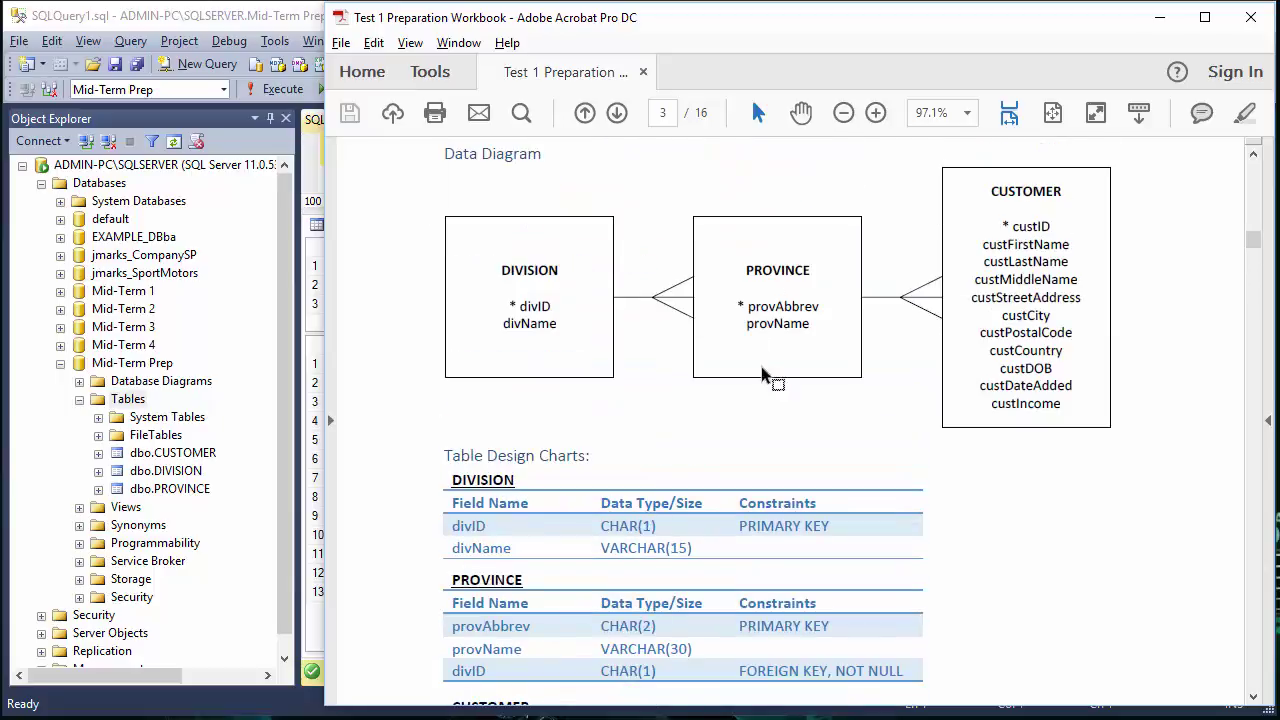
{"action": "key", "text": "alt+Tab"}
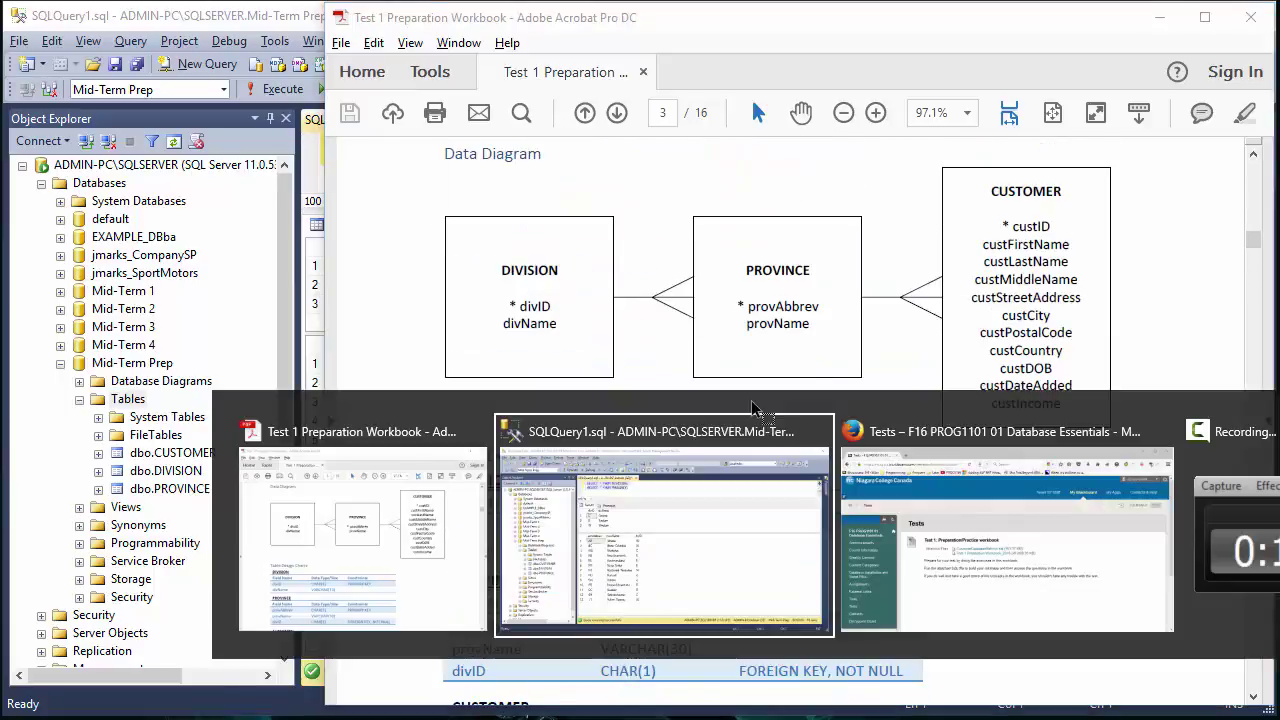
Step: Examine the divID values in the PROVINCE results to see which provinces belong to the Western, Central and Eastern divisions
{"action": "left_click_drag", "start_coordinate": [543, 364], "coordinate": [543, 385]}
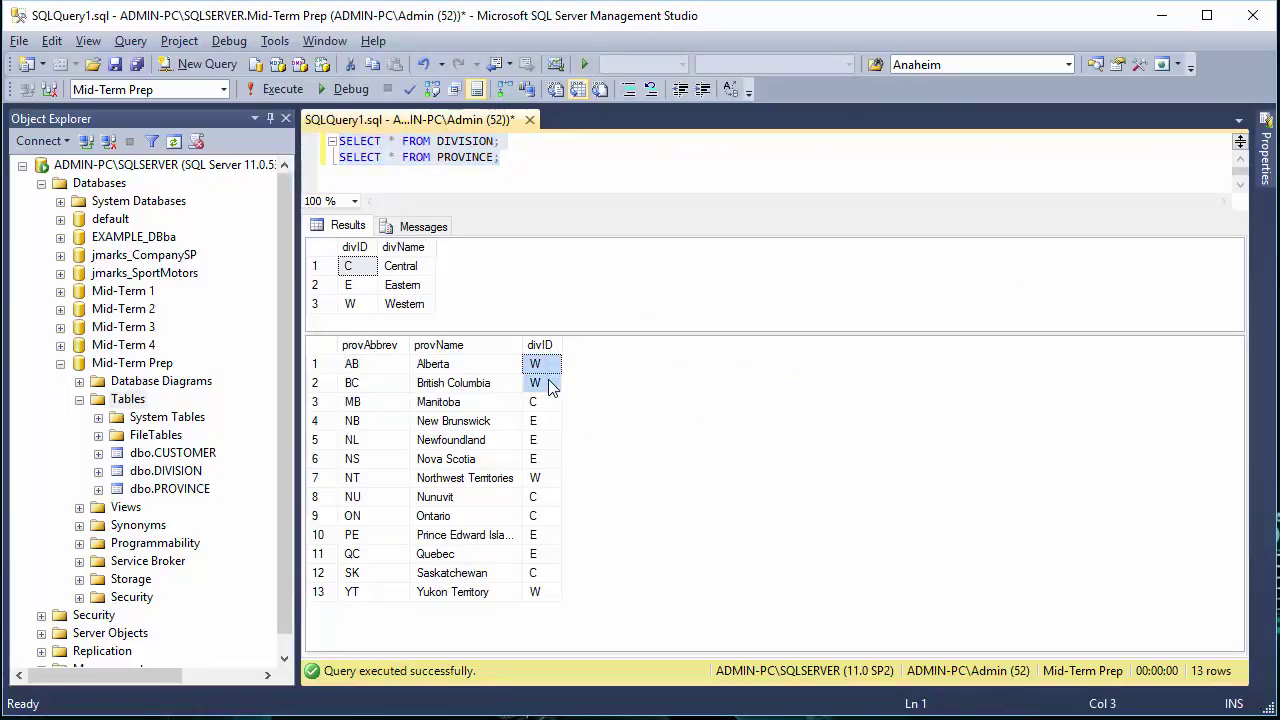
{"action": "left_click", "coordinate": [542, 478]}
{"action": "left_click", "coordinate": [547, 593]}
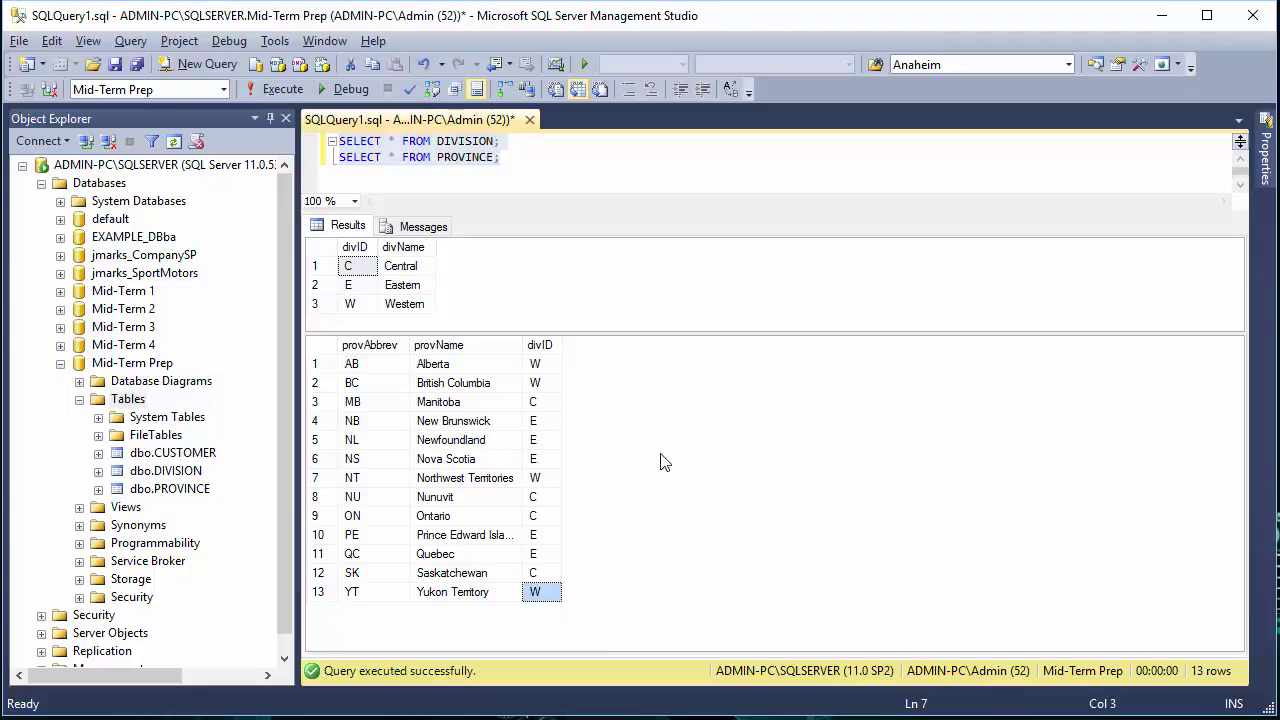
{"action": "left_click", "coordinate": [558, 403]}
{"action": "left_click_drag", "start_coordinate": [549, 535], "coordinate": [551, 555]}
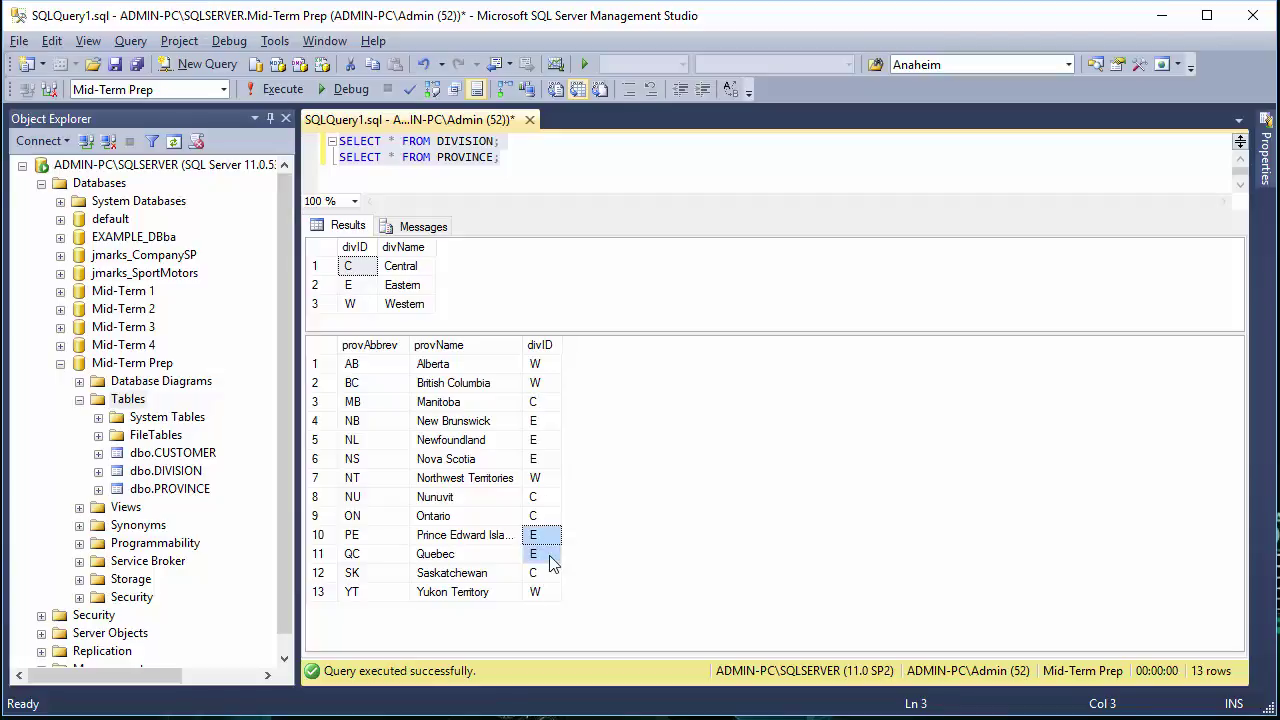
{"action": "left_click_drag", "start_coordinate": [545, 421], "coordinate": [553, 461]}
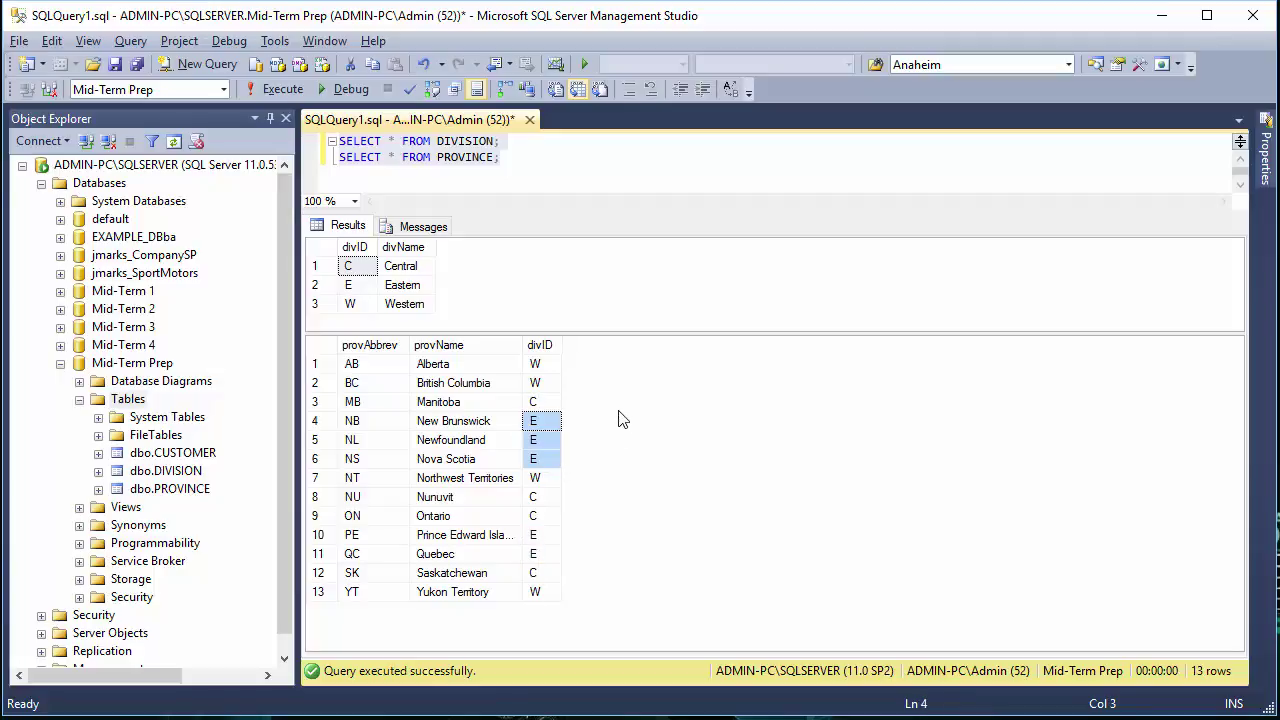